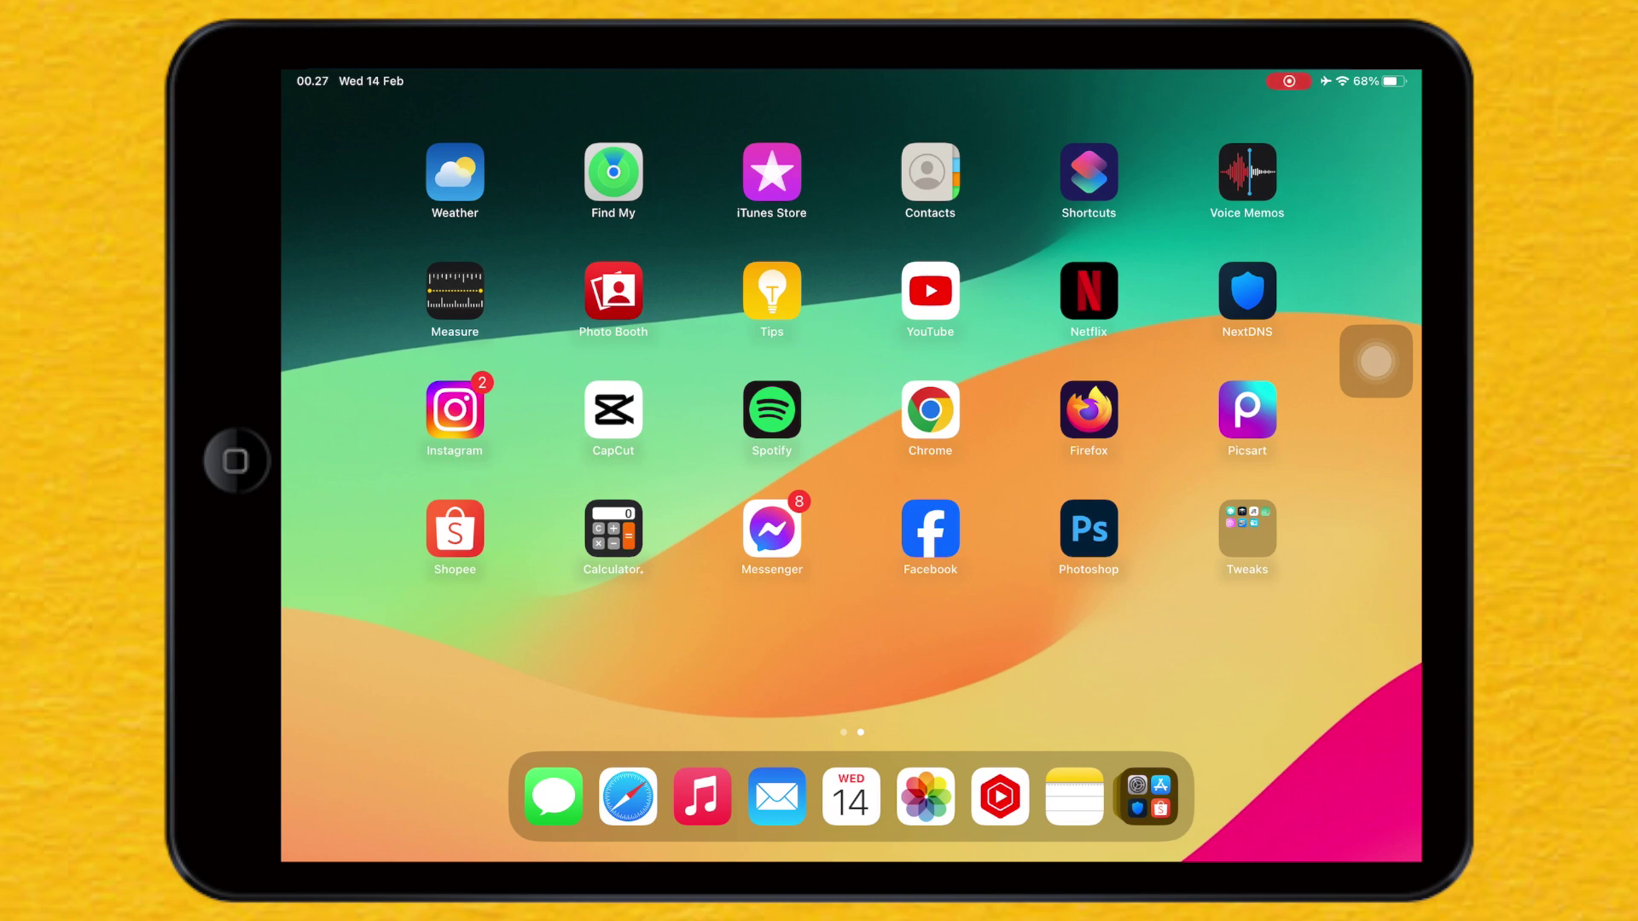
scroll(852, 461, left, 5)
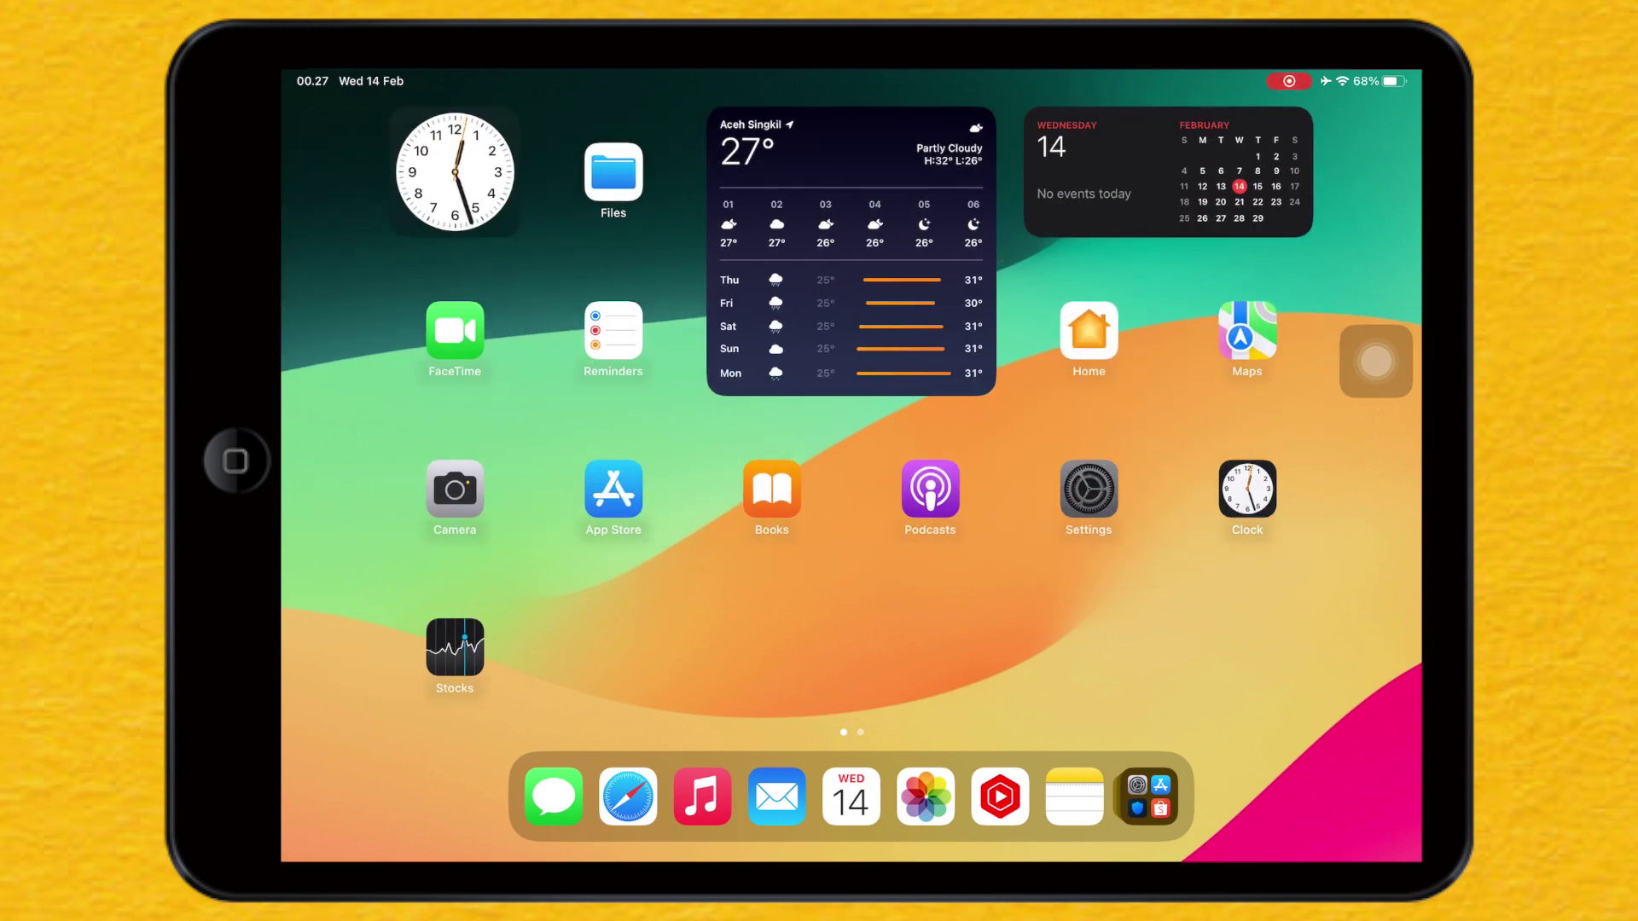
scroll(479, 575, down, 5)
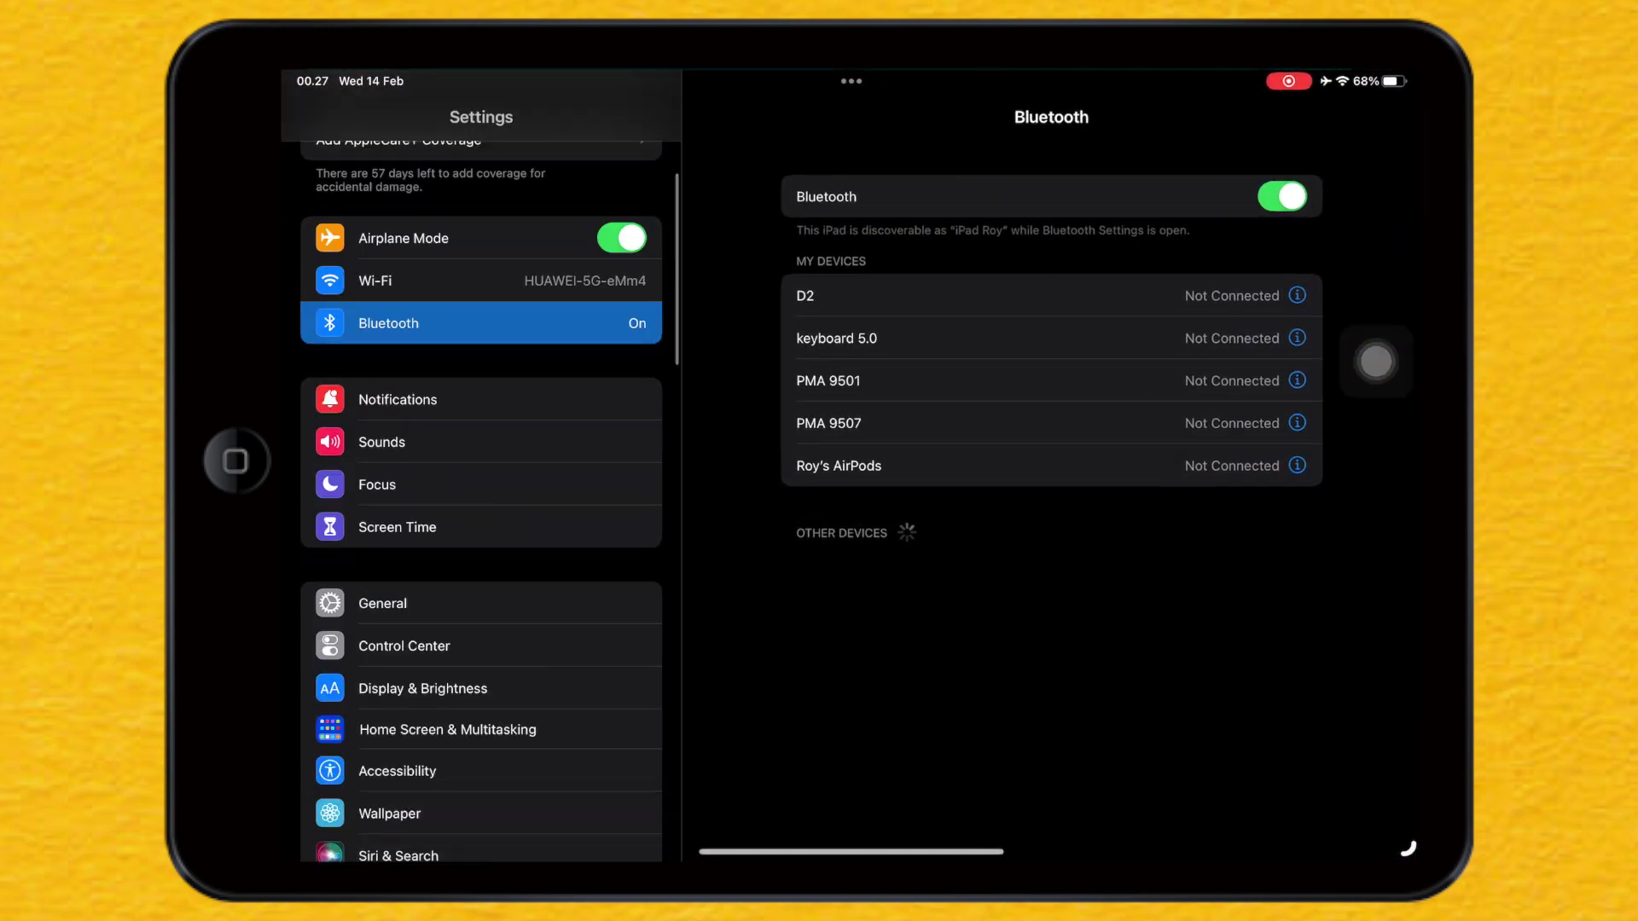
- Check the iPad's About page showing iPadOS 16.6, then open my.nextdns.io in Safari
click(383, 603)
click(845, 198)
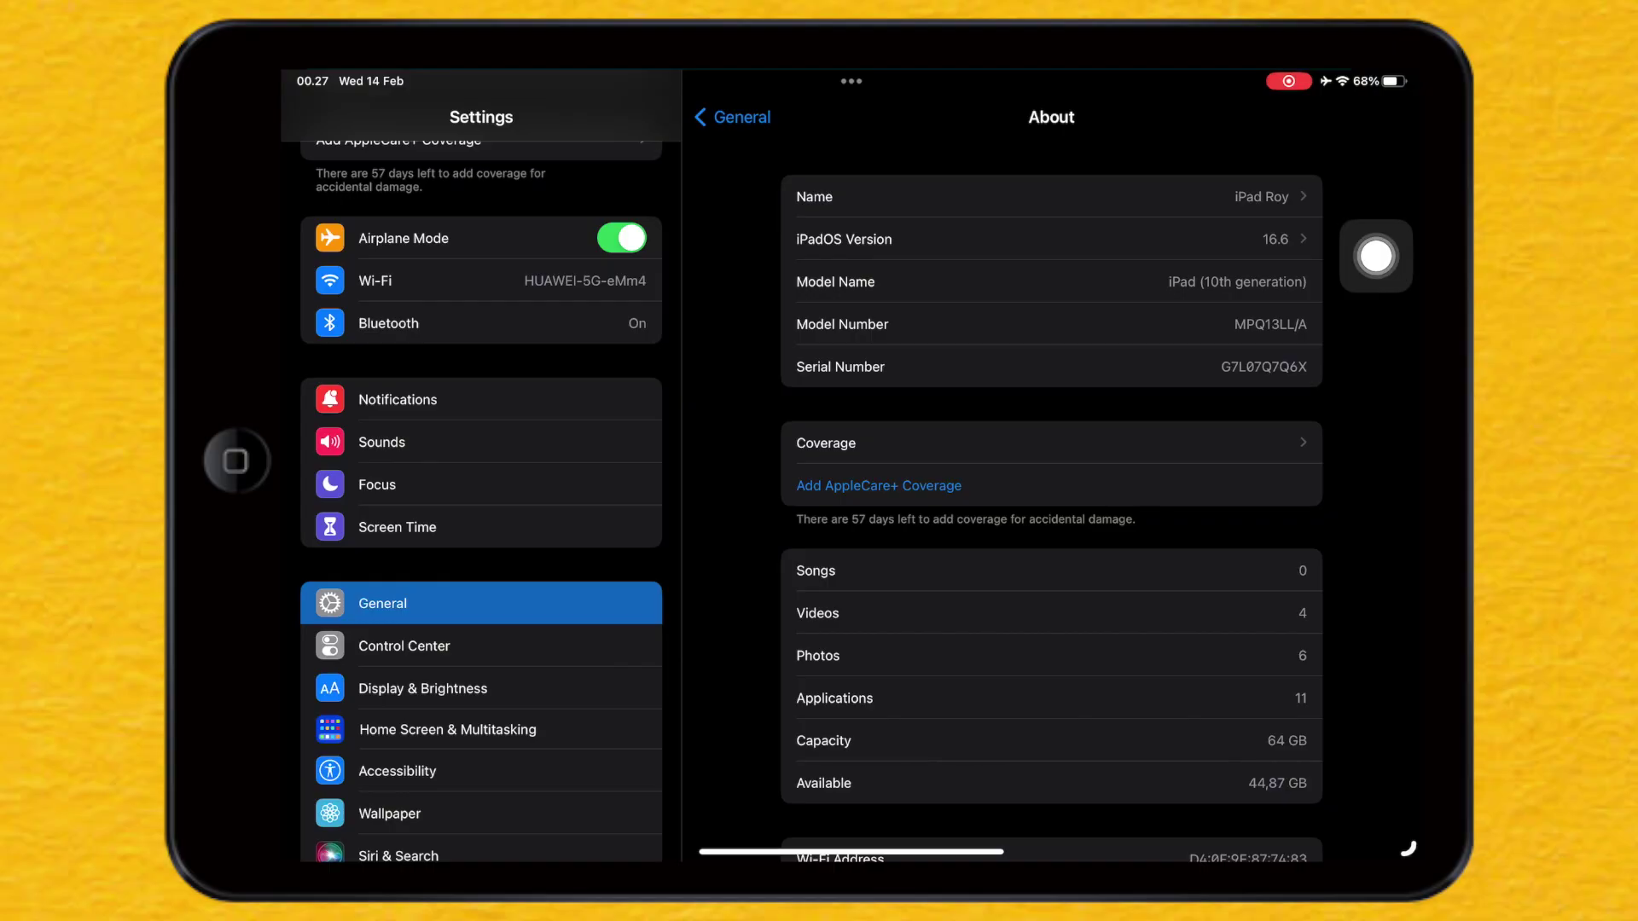
key(super+h)
click(629, 795)
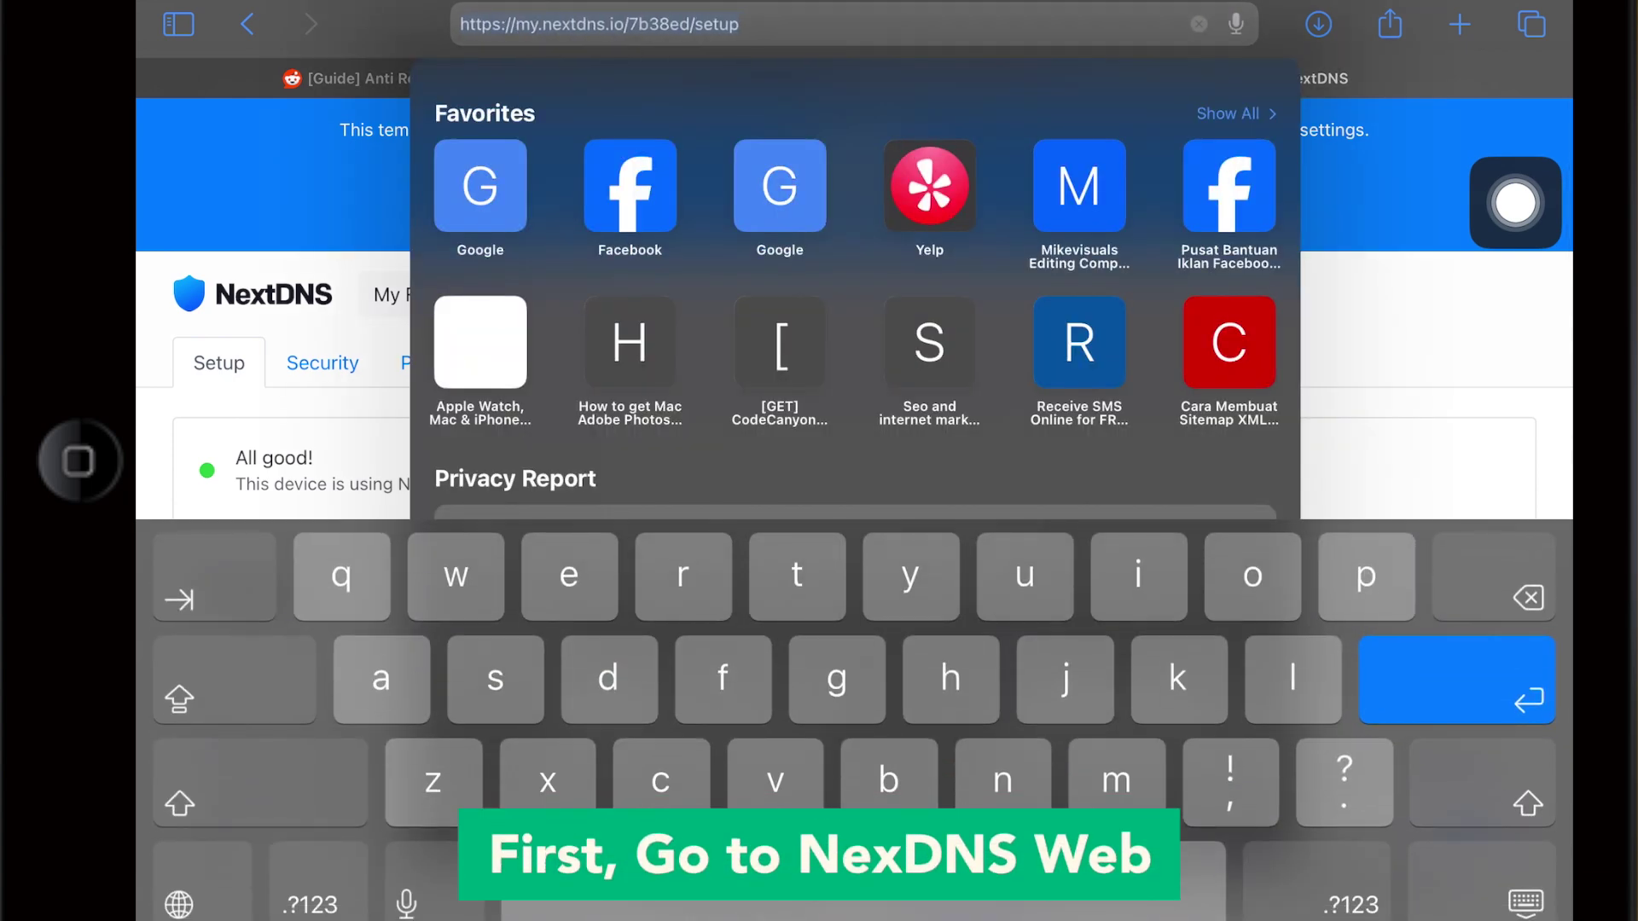
scroll(855, 512, up, 2)
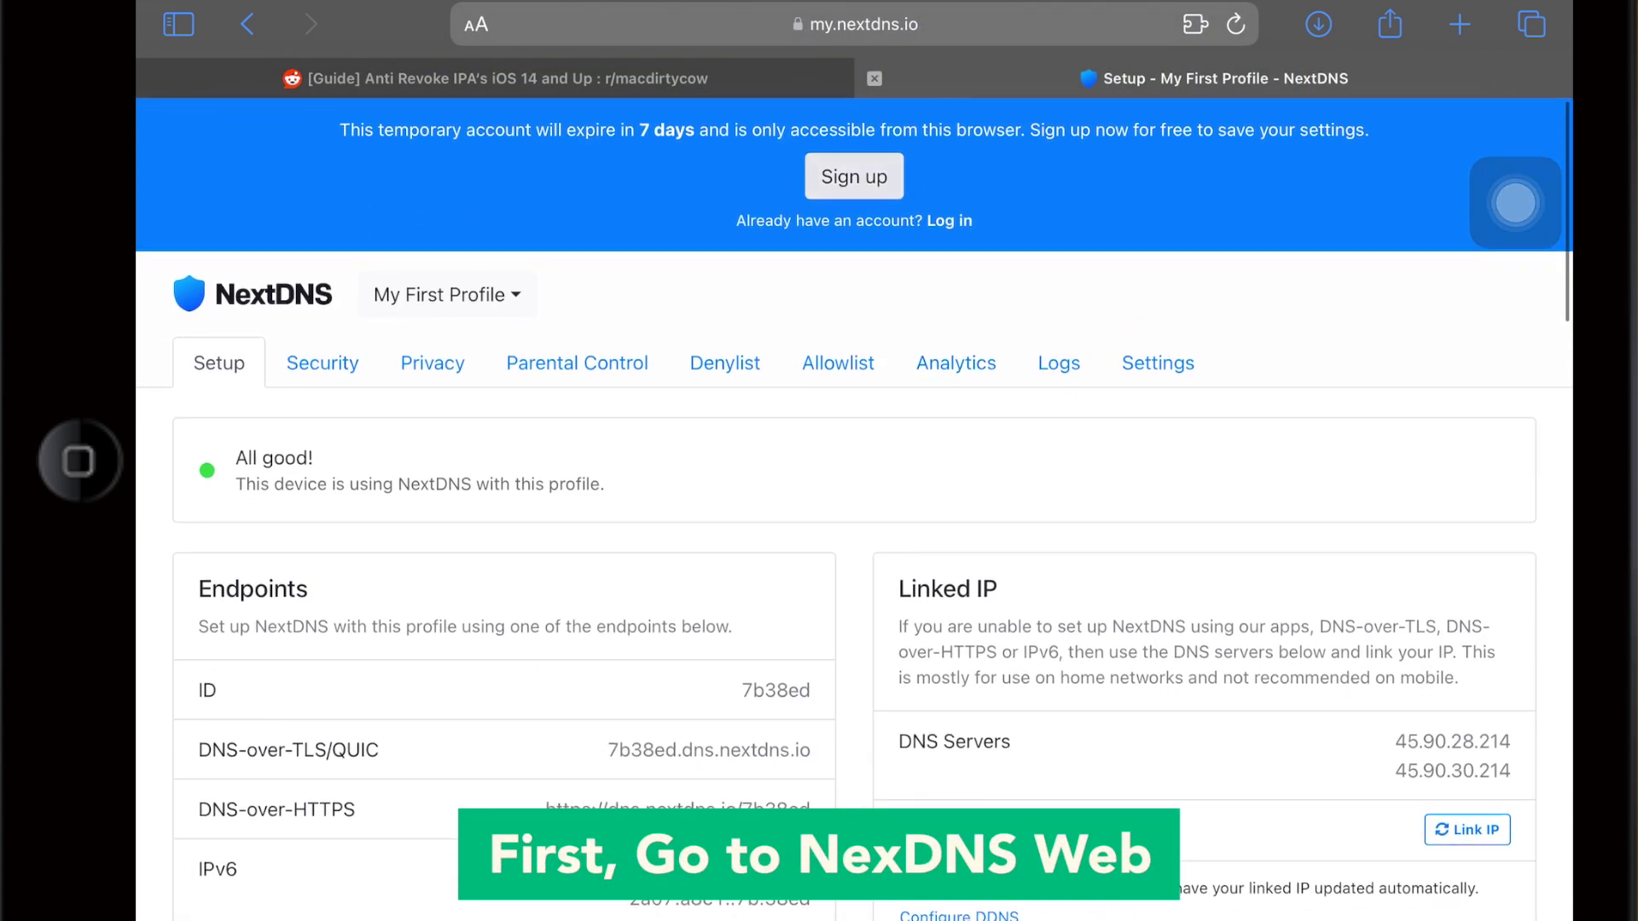
- Sign up for NextDNS with the autofilled email and password, then view the empty Denylist
click(854, 176)
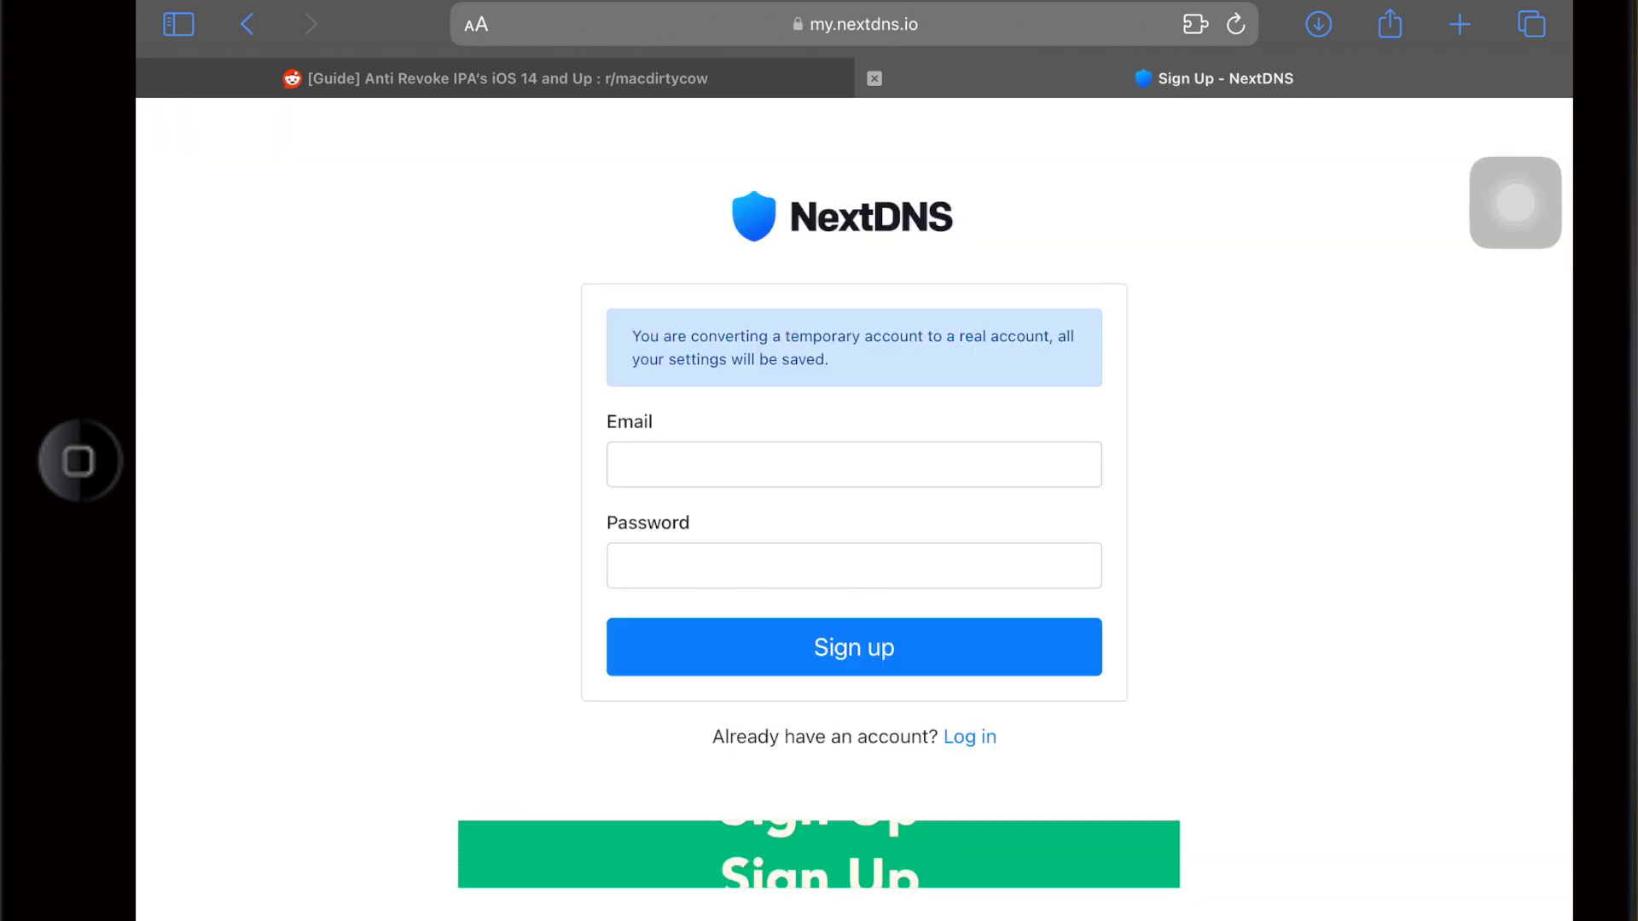
click(853, 464)
click(707, 487)
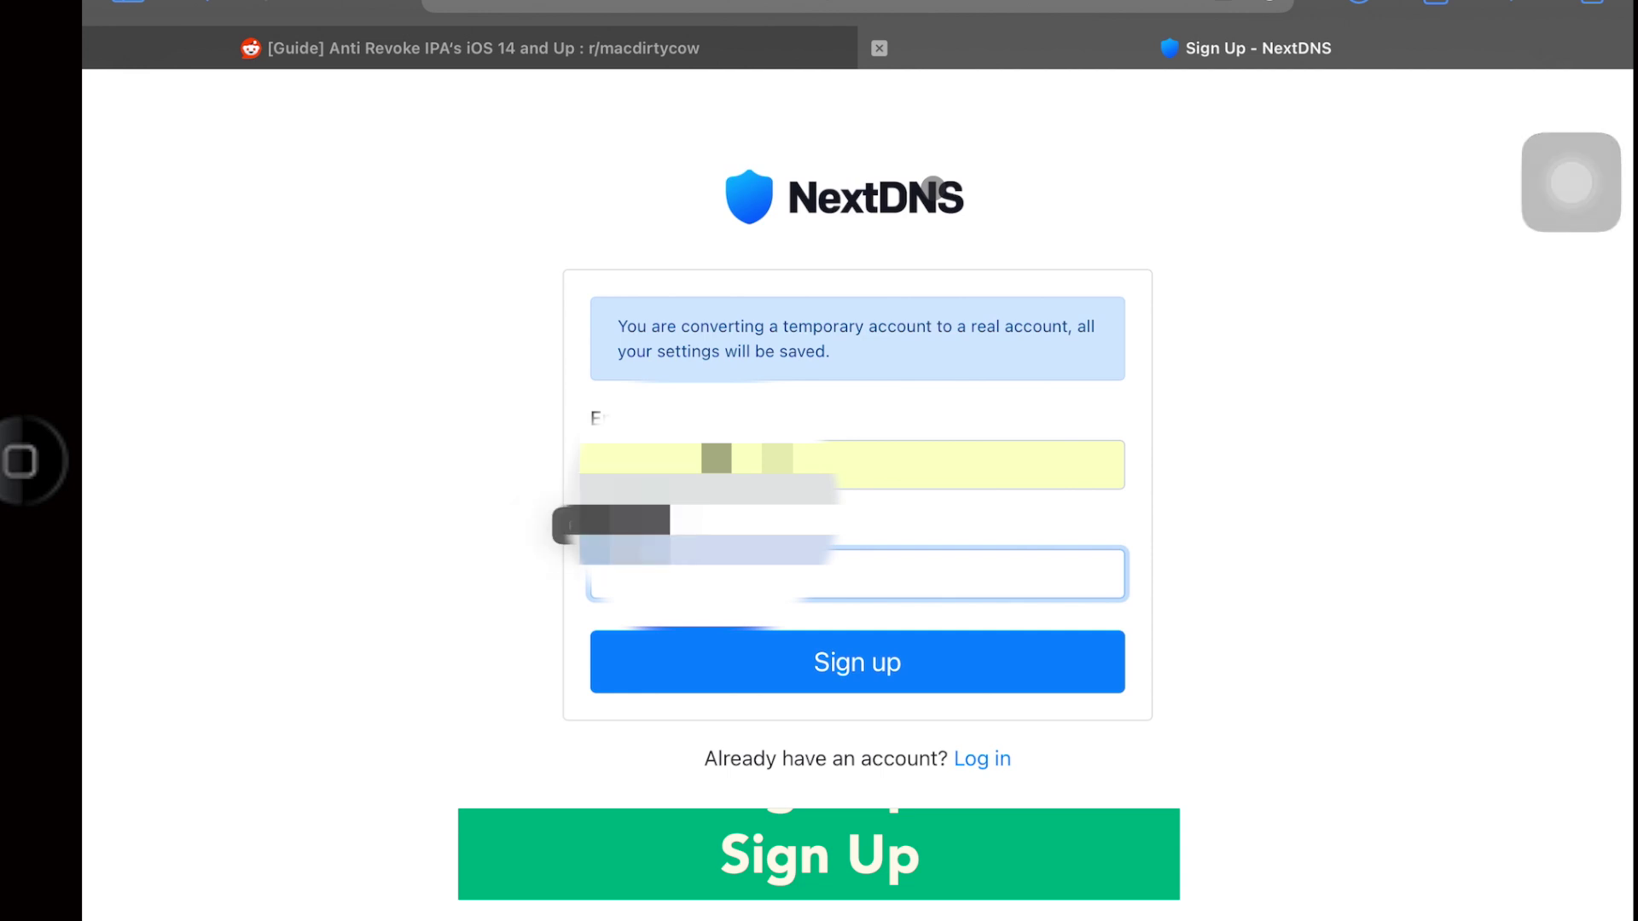
click(602, 574)
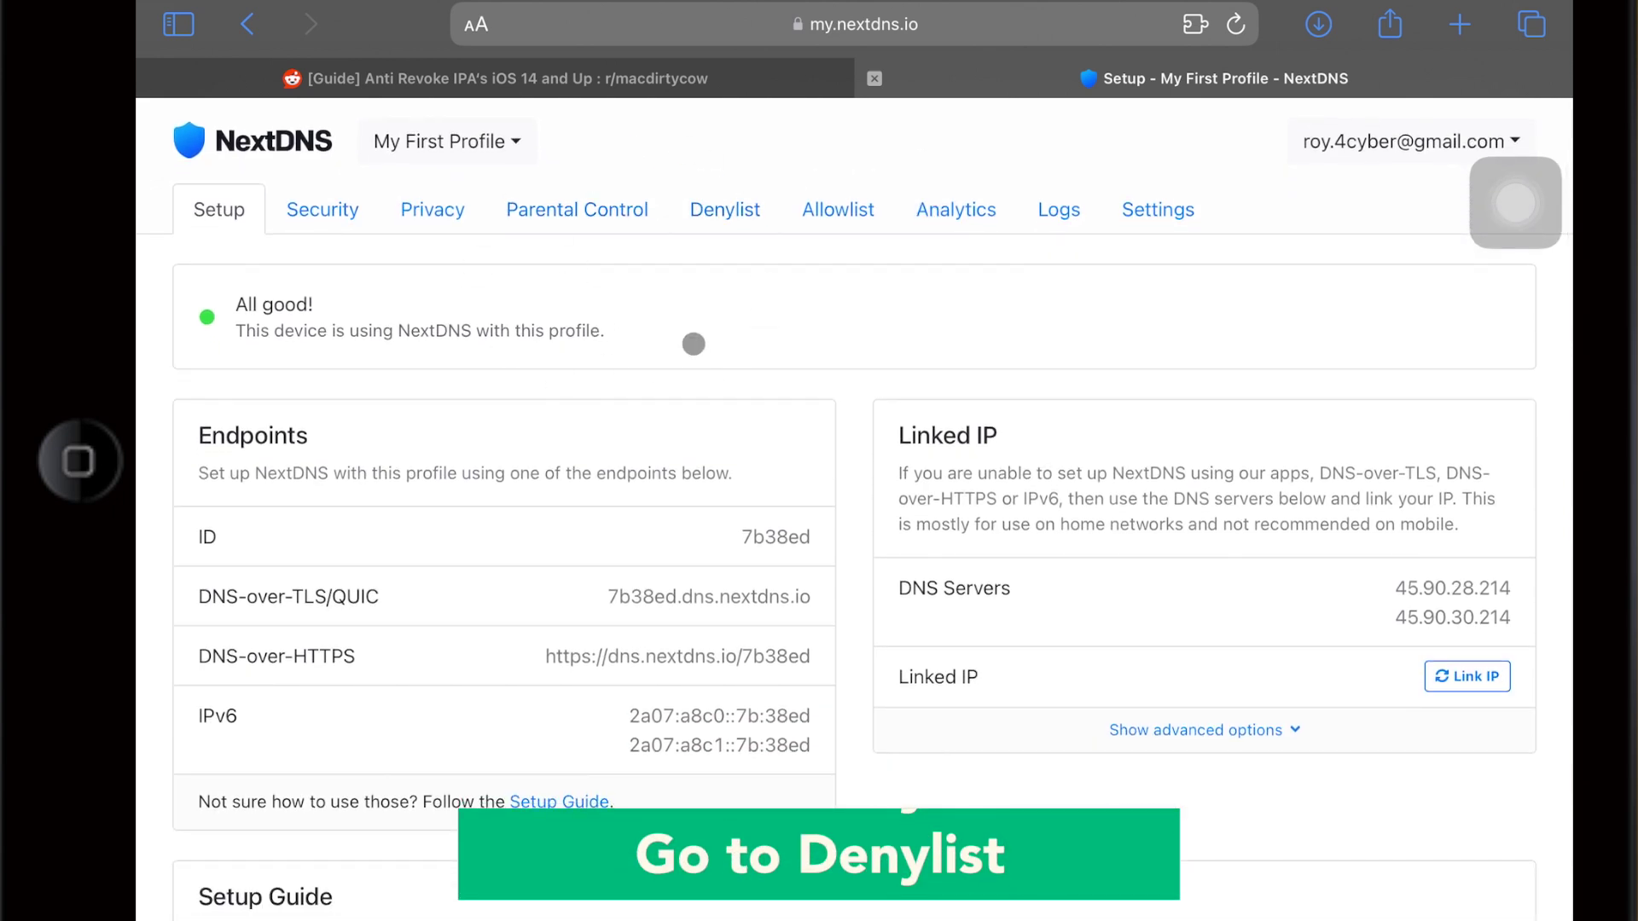
click(724, 209)
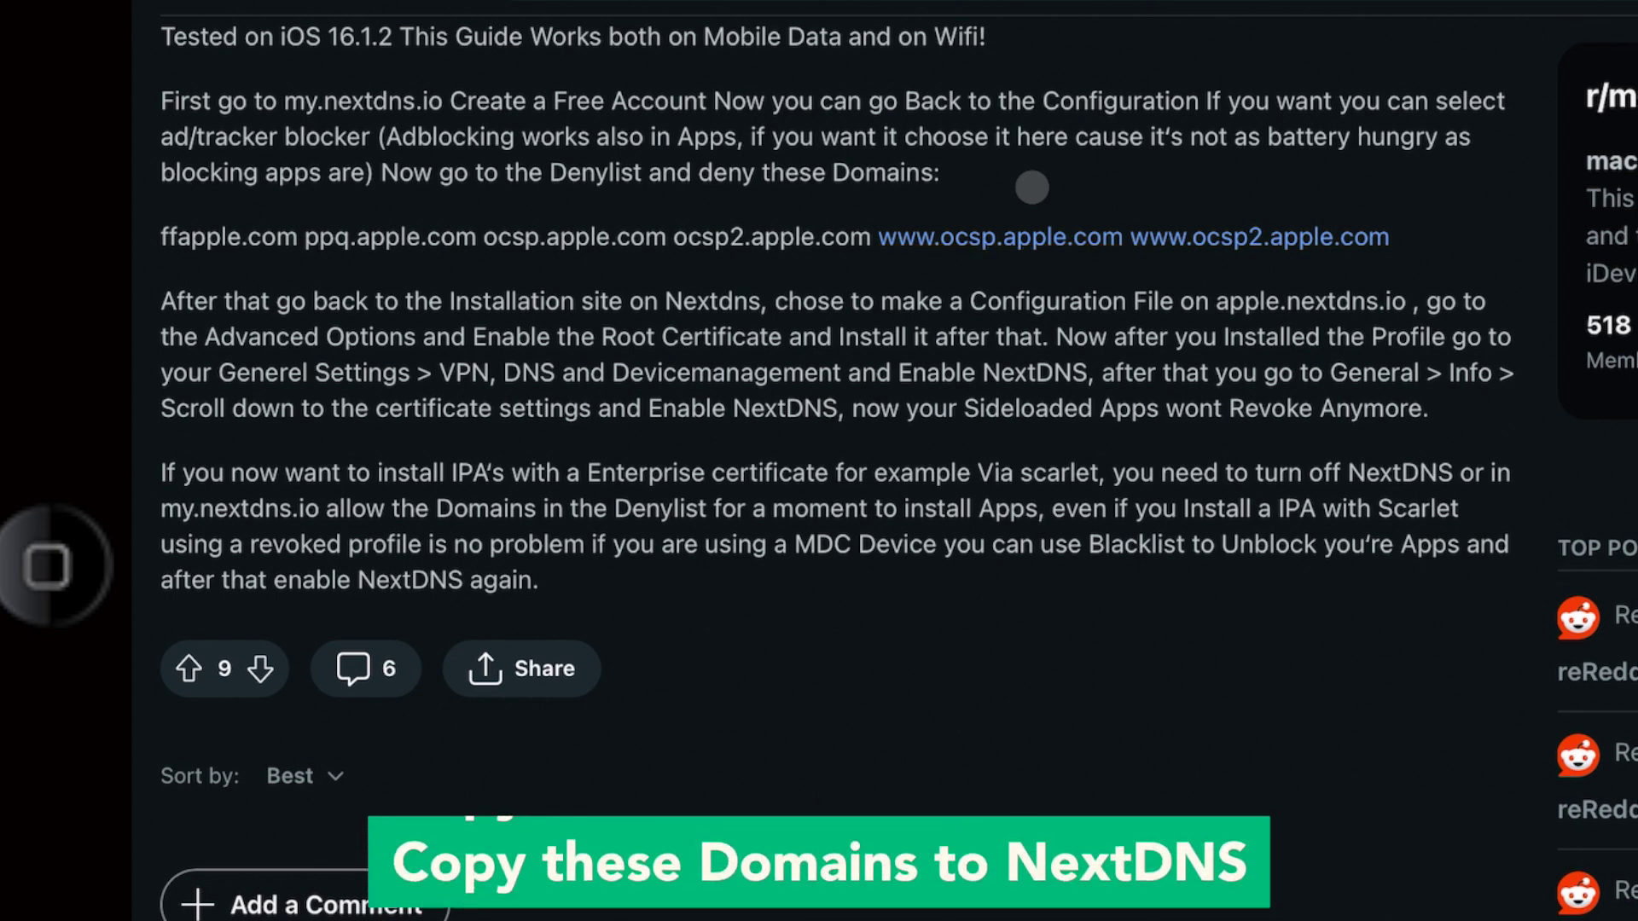
double_click(230, 237)
mouse_move(297, 237)
mouse_down()
mouse_move(1389, 237)
mouse_move(1207, 237)
mouse_up()
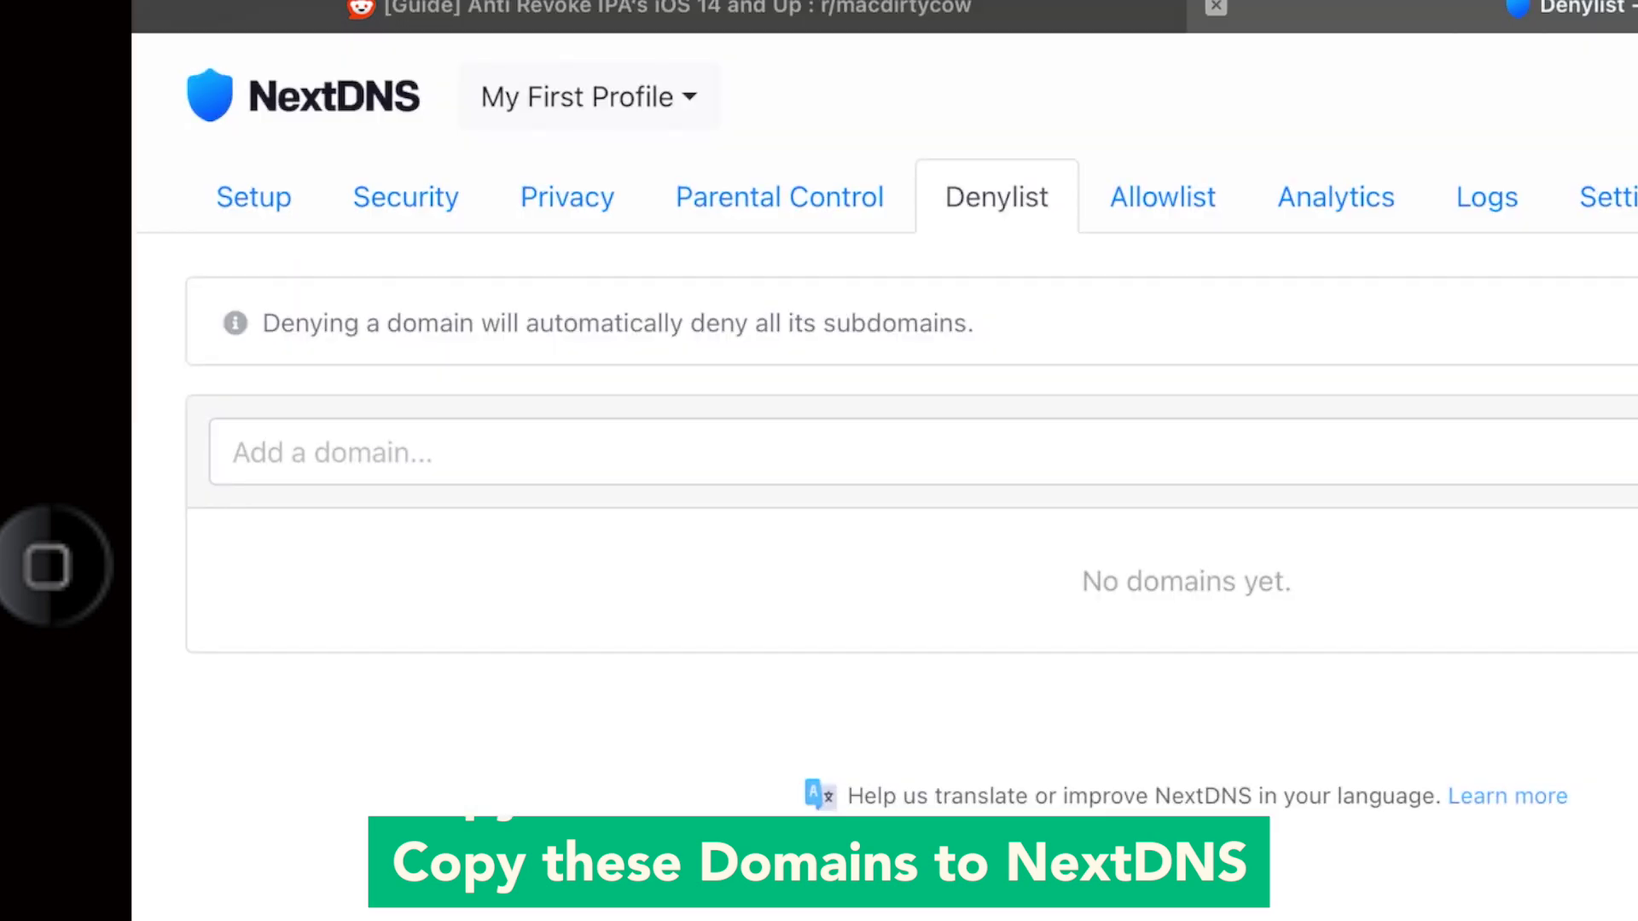
text(ffapple.com)
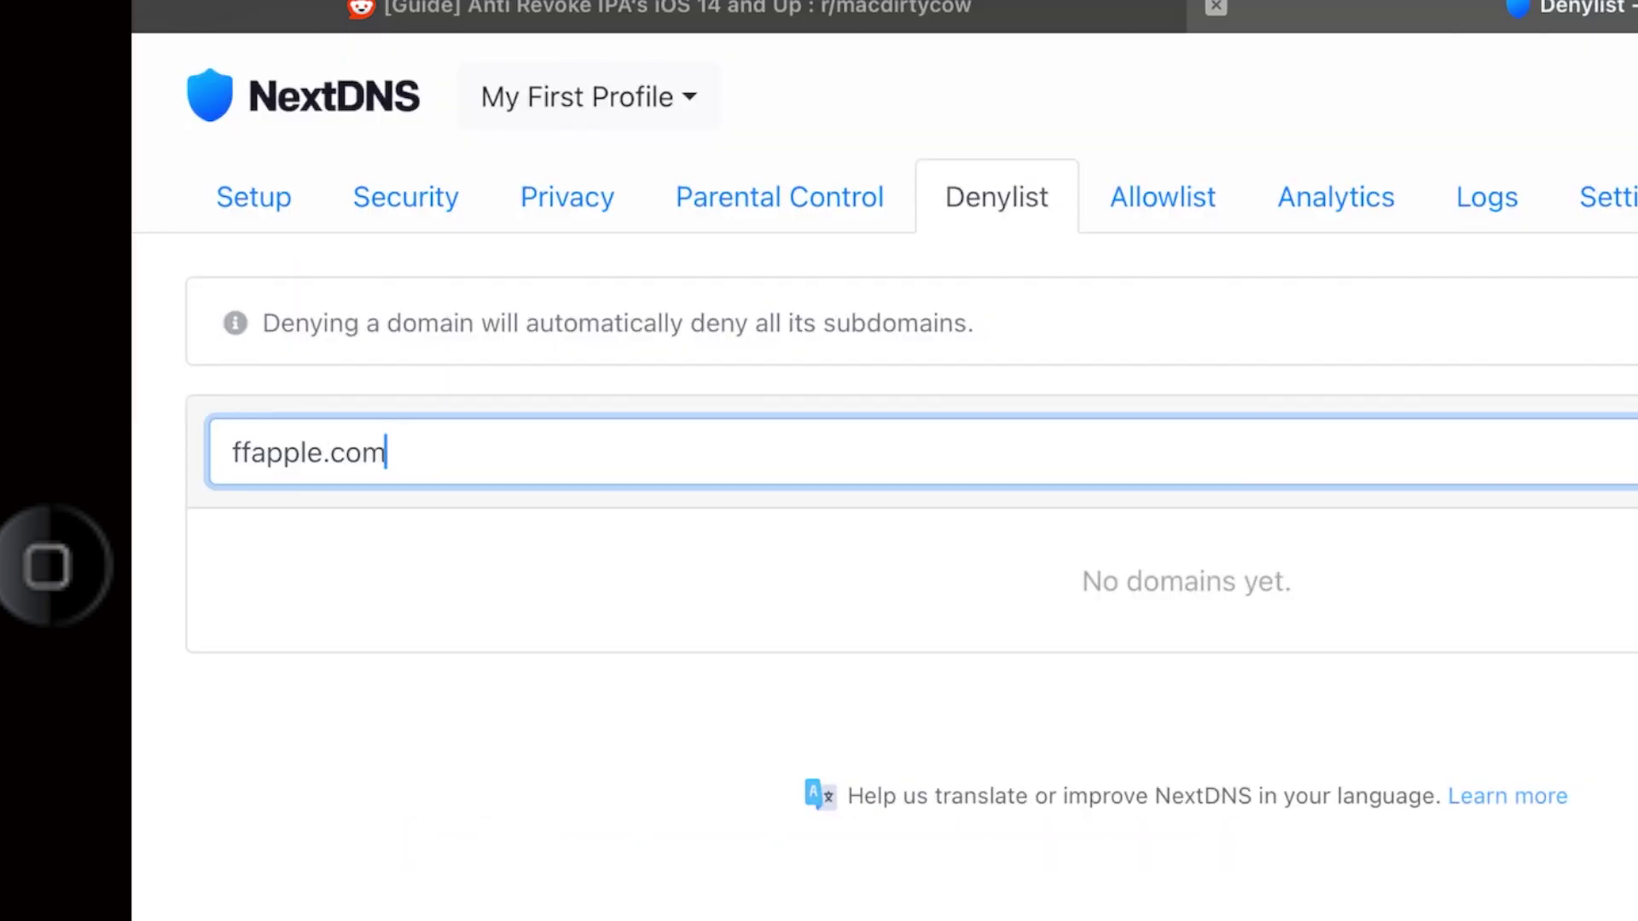
text(www.ocsp.)
key(Return)
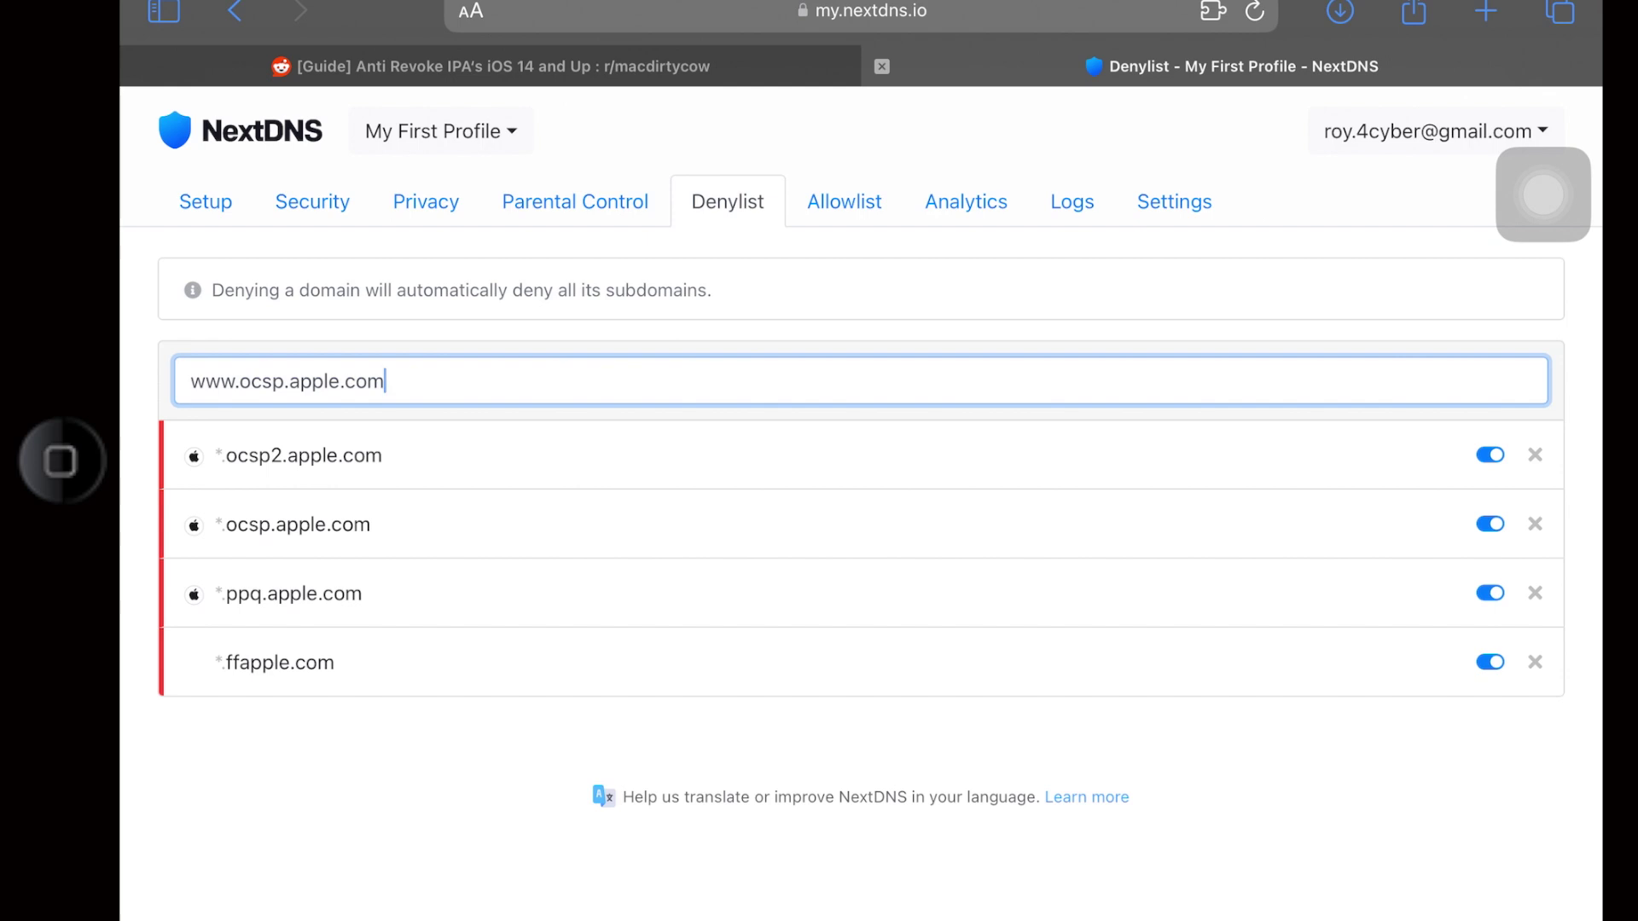
key(Return)
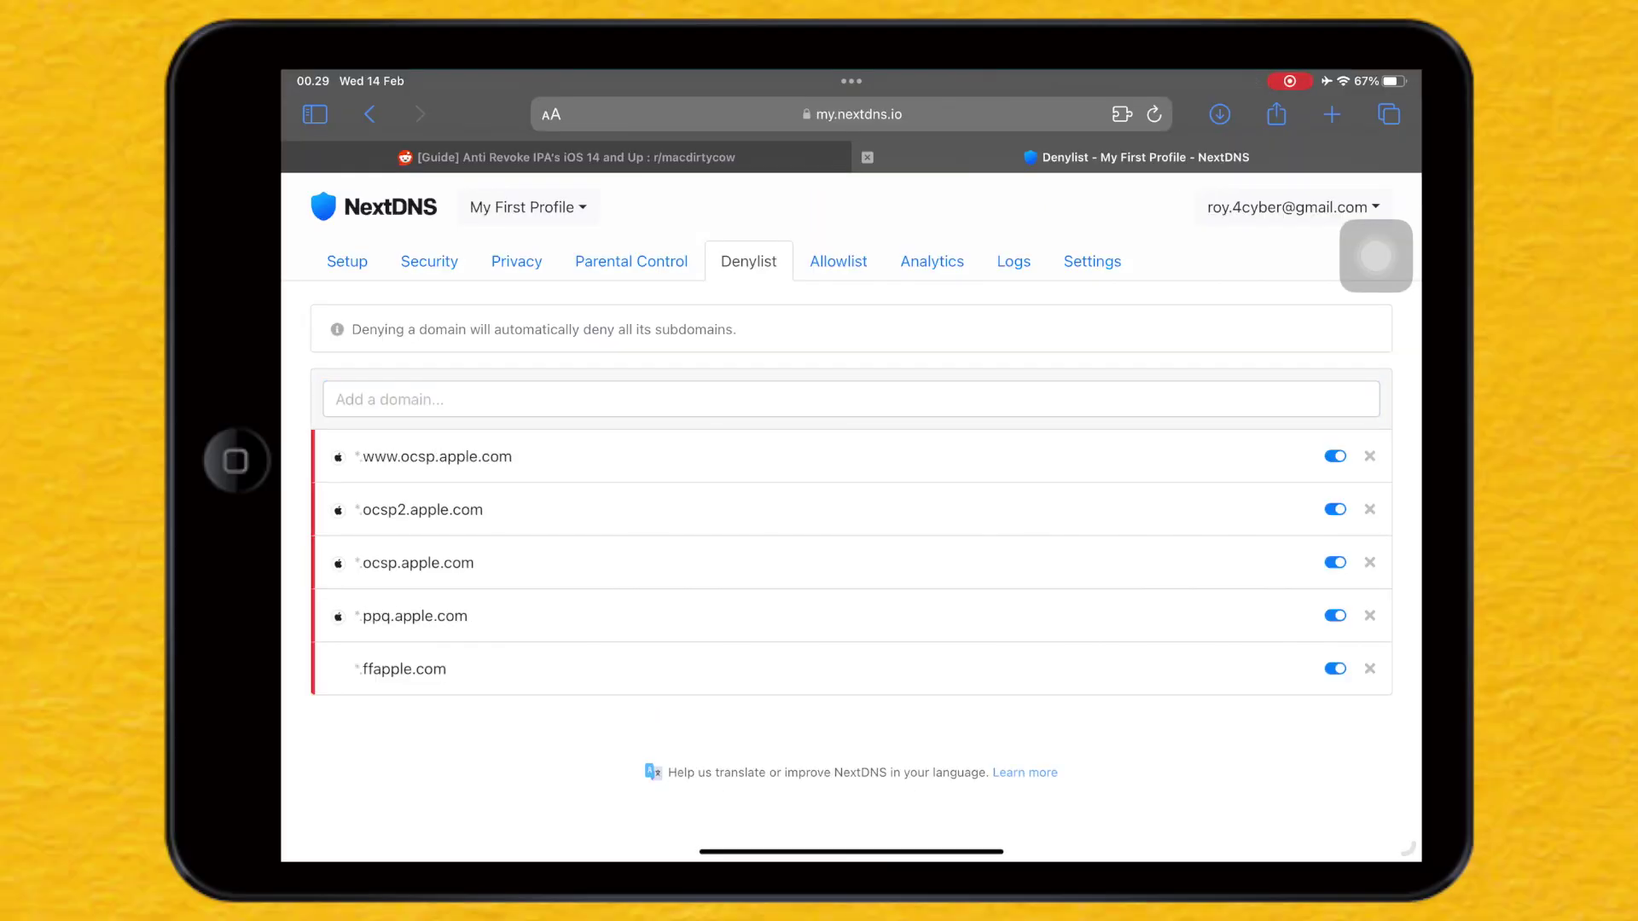
scroll(851, 476, down, 5)
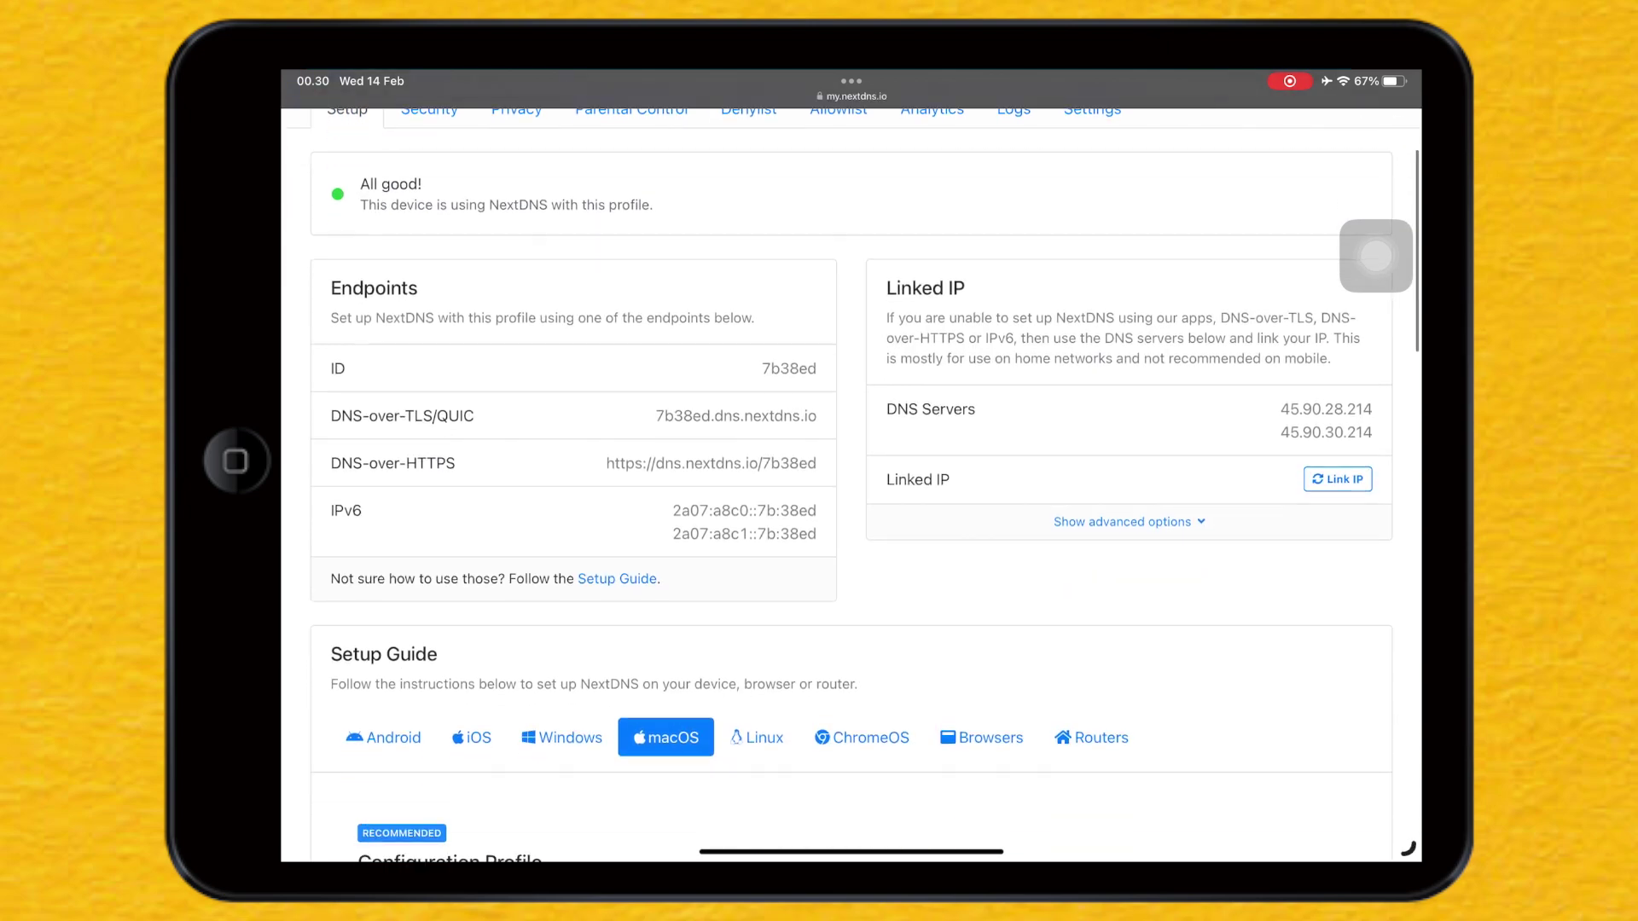
scroll(1376, 254, down, 3)
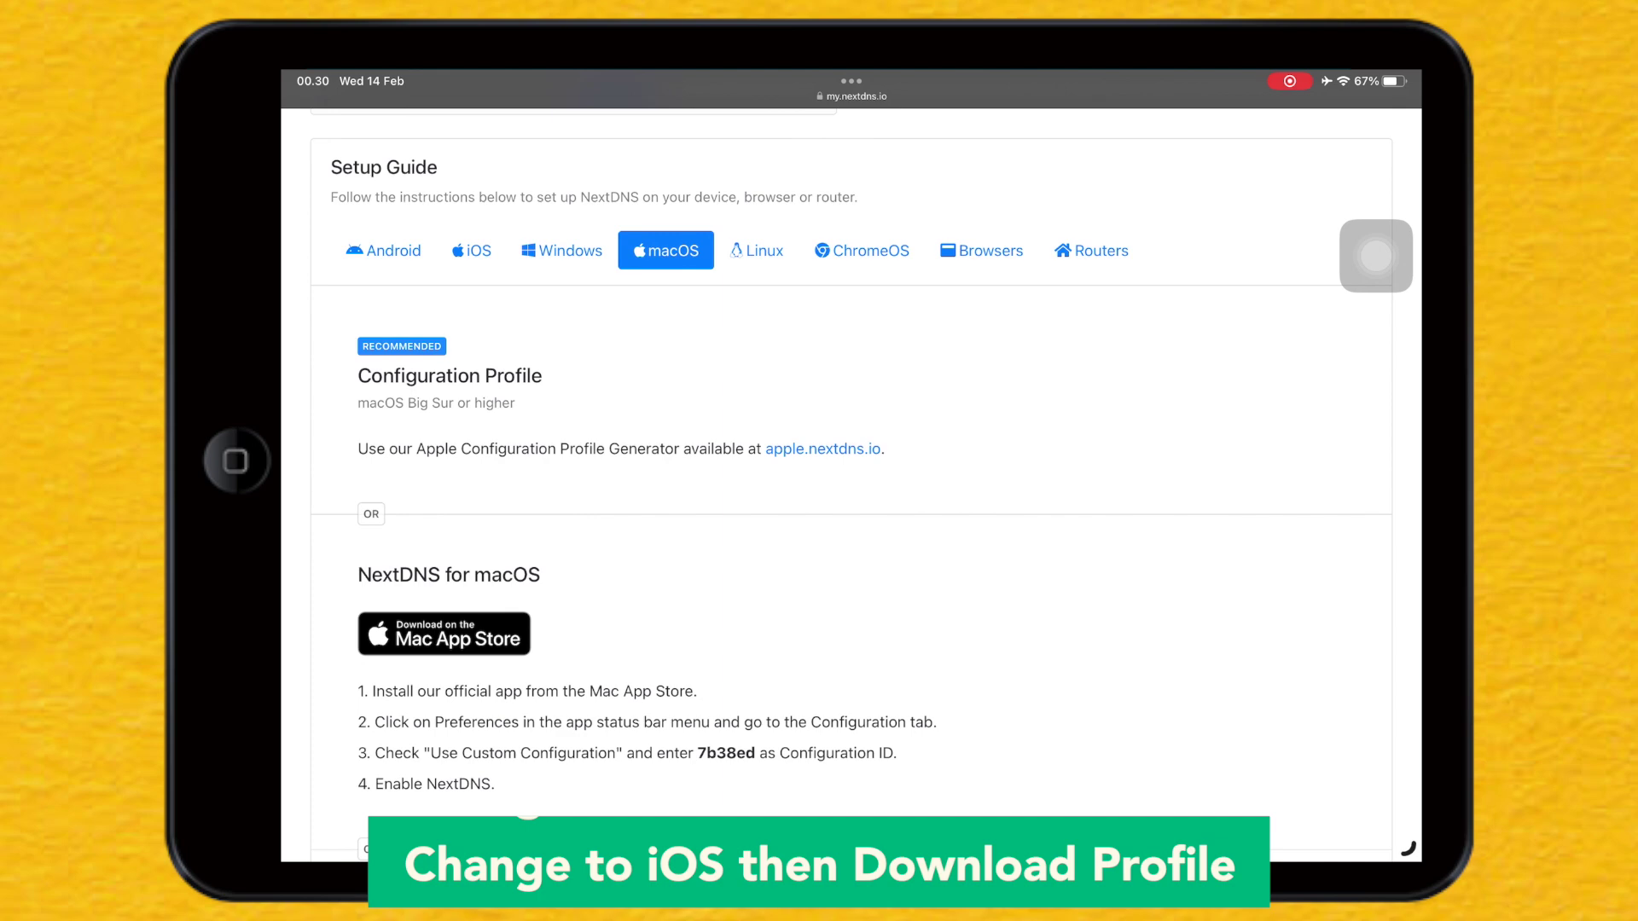
- Go to the iOS setup's Apple profile generator and select My First Profile
click(471, 251)
scroll(851, 486, down, 1)
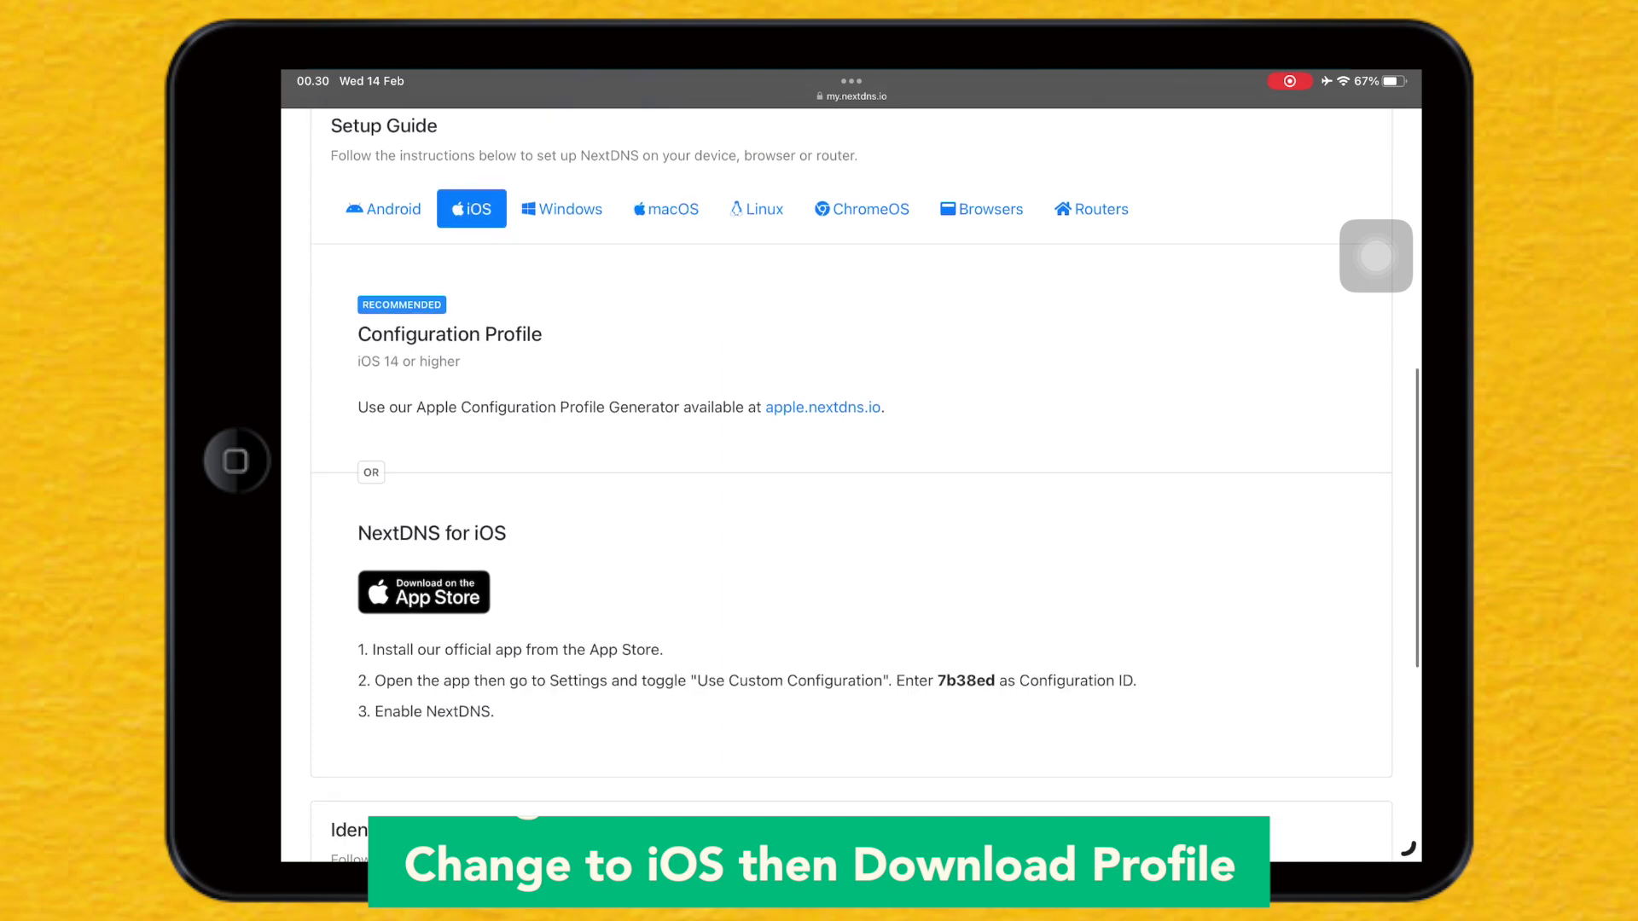
click(824, 409)
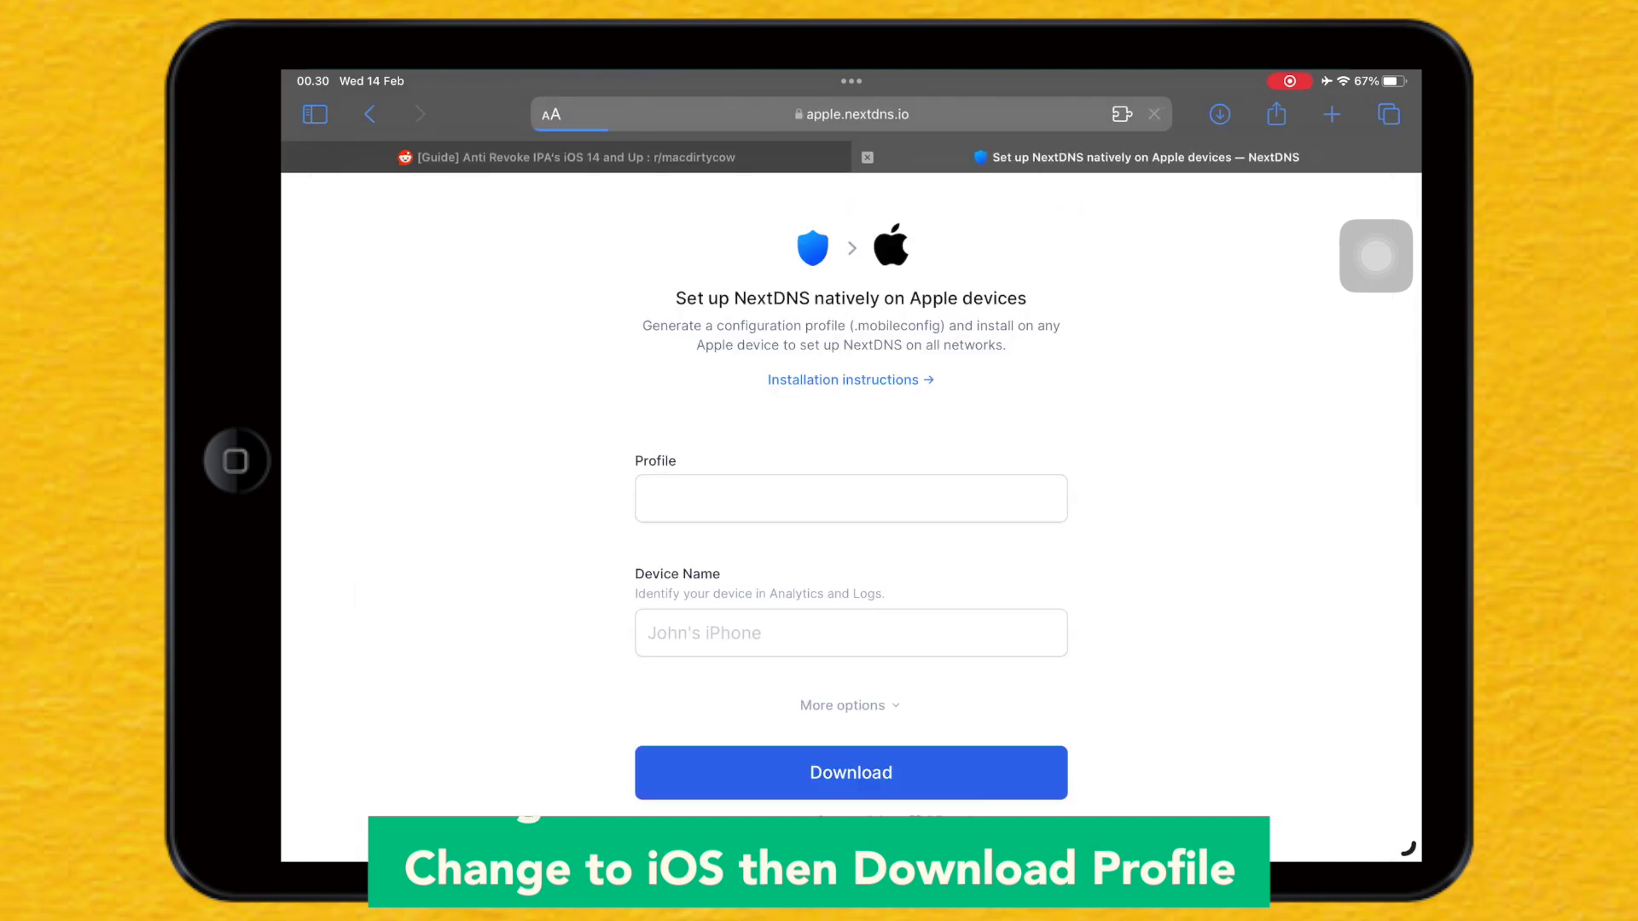
scroll(851, 487, down, 2)
click(851, 341)
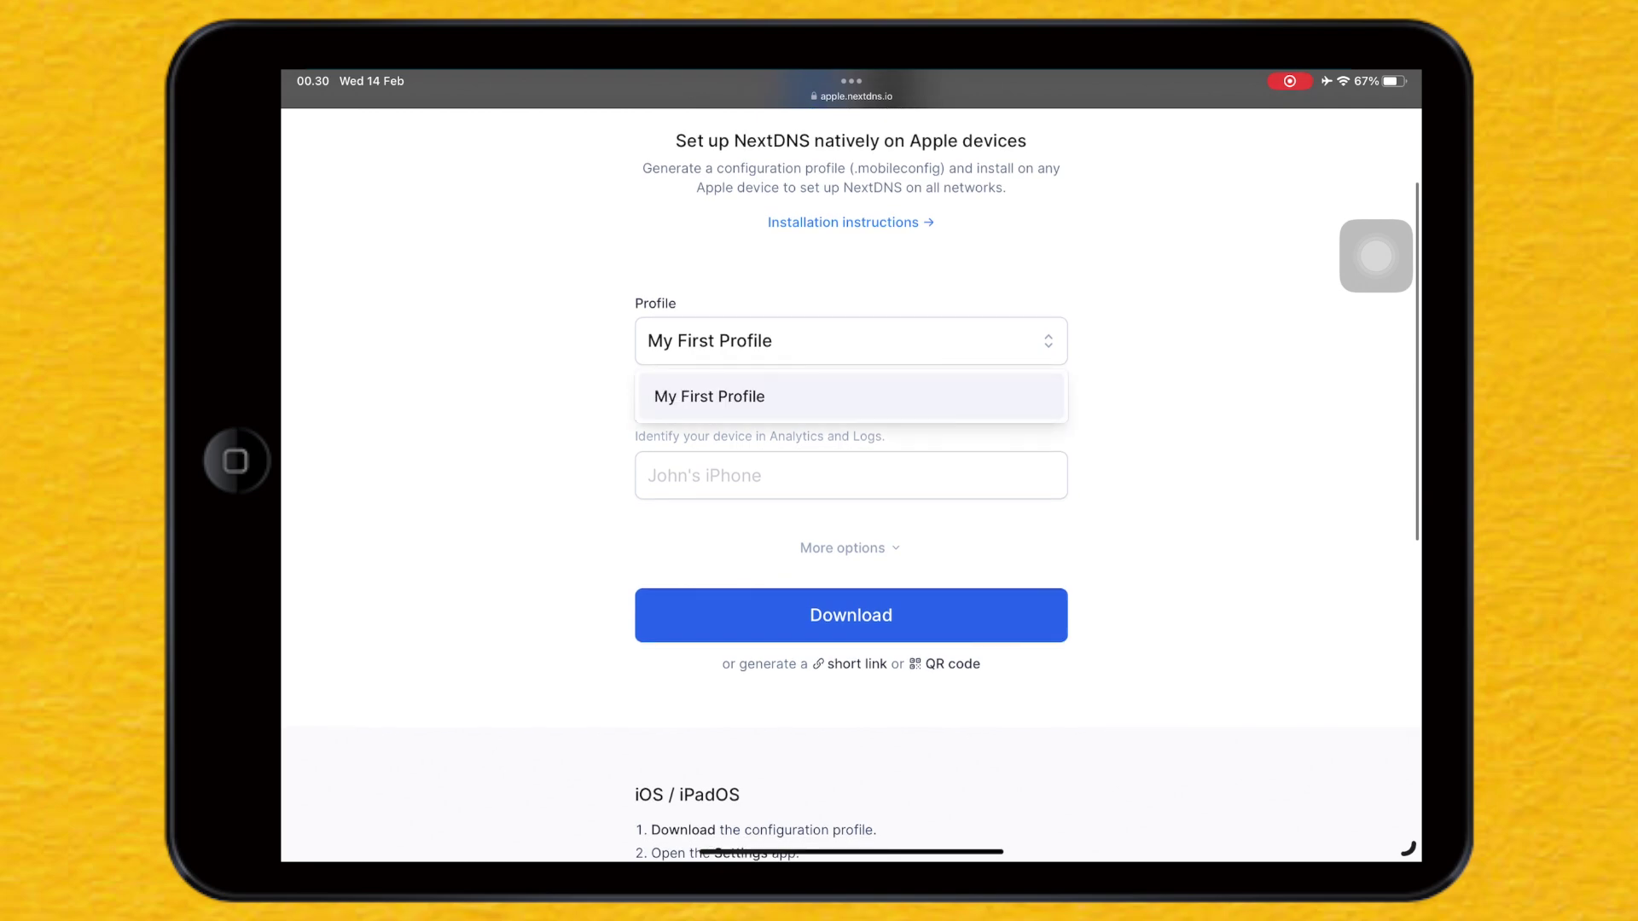
- Enter a device name and download the configuration profile, allowing the download
click(851, 475)
text(jhon)
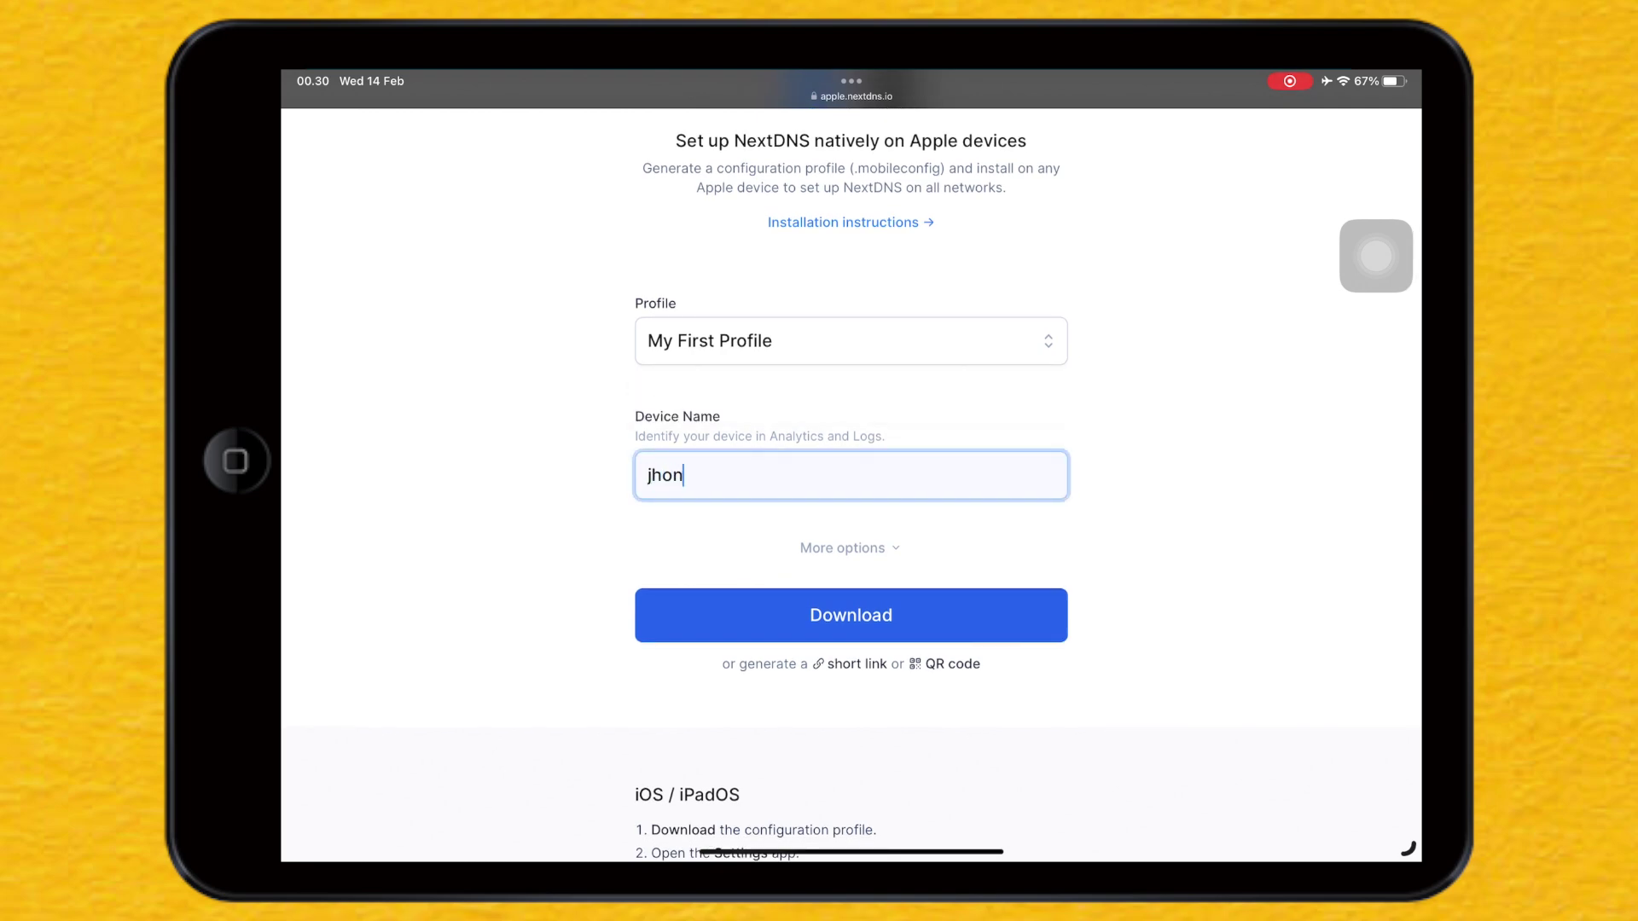
click(851, 615)
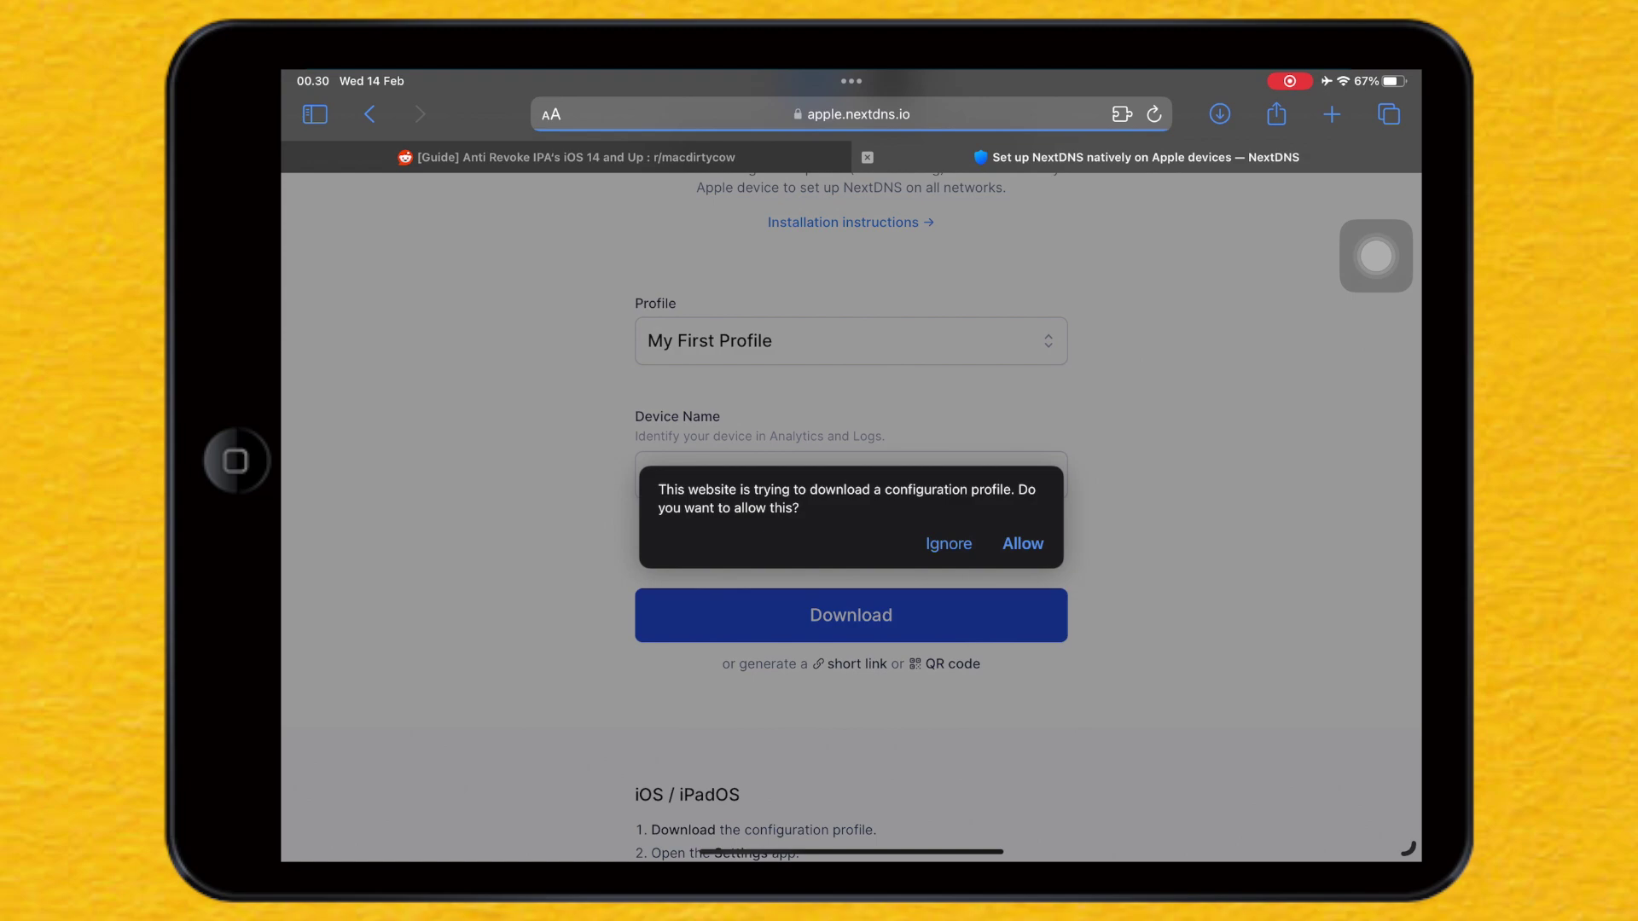
click(1025, 542)
click(852, 503)
- In Settings, begin installing the downloaded NextDNS (7b38ed) profile
drag(823, 859, 822, 640)
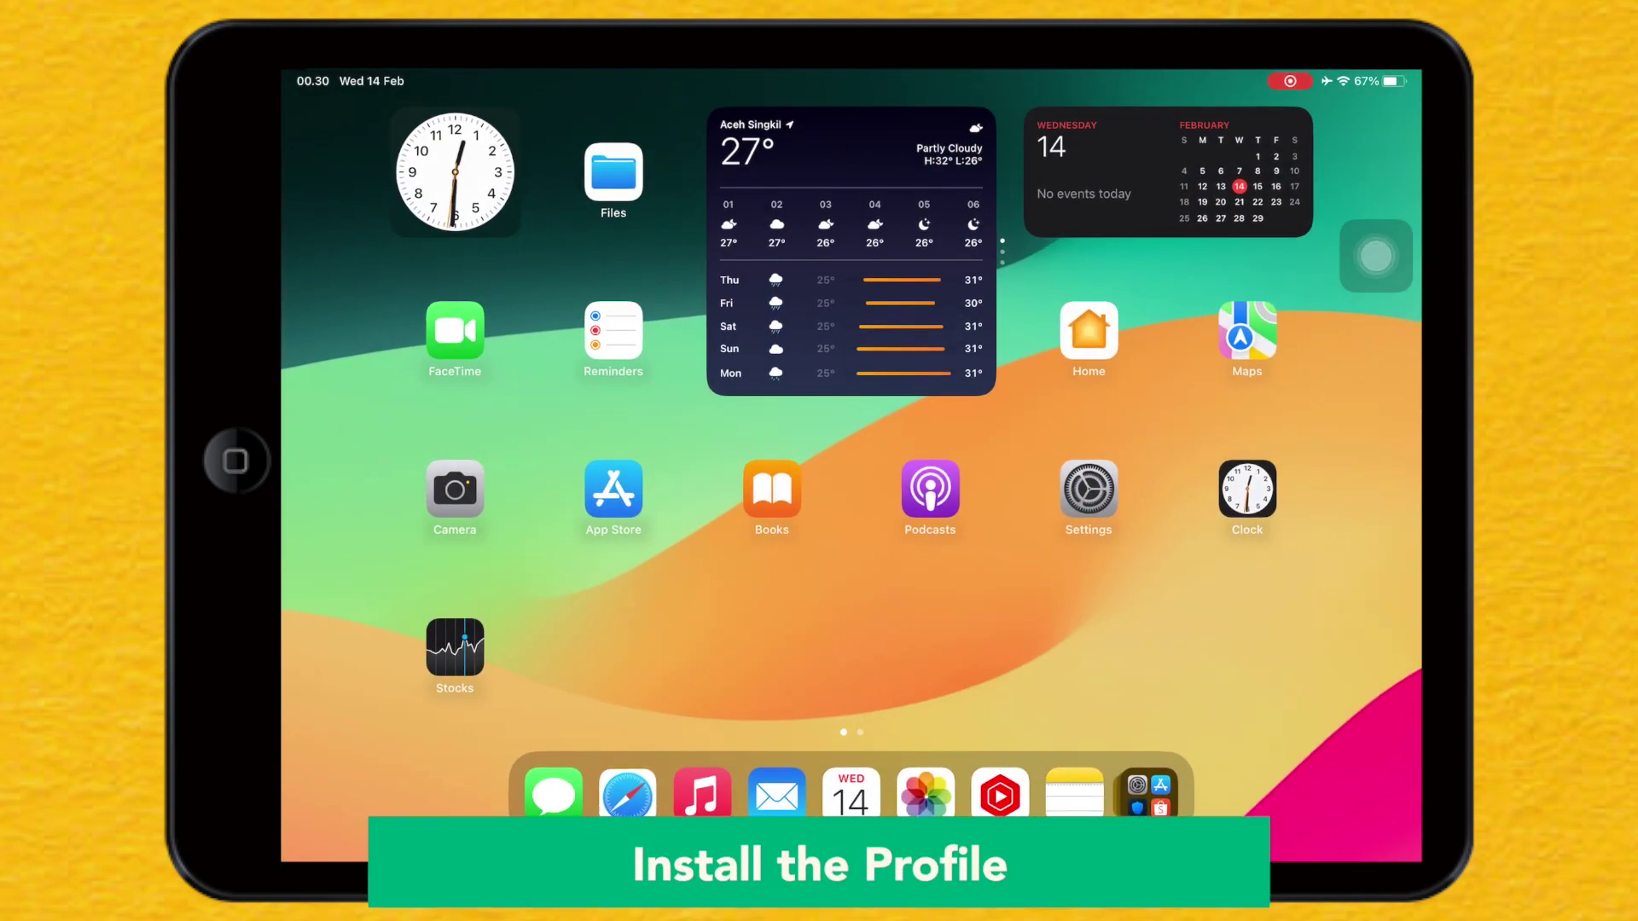
click(1088, 490)
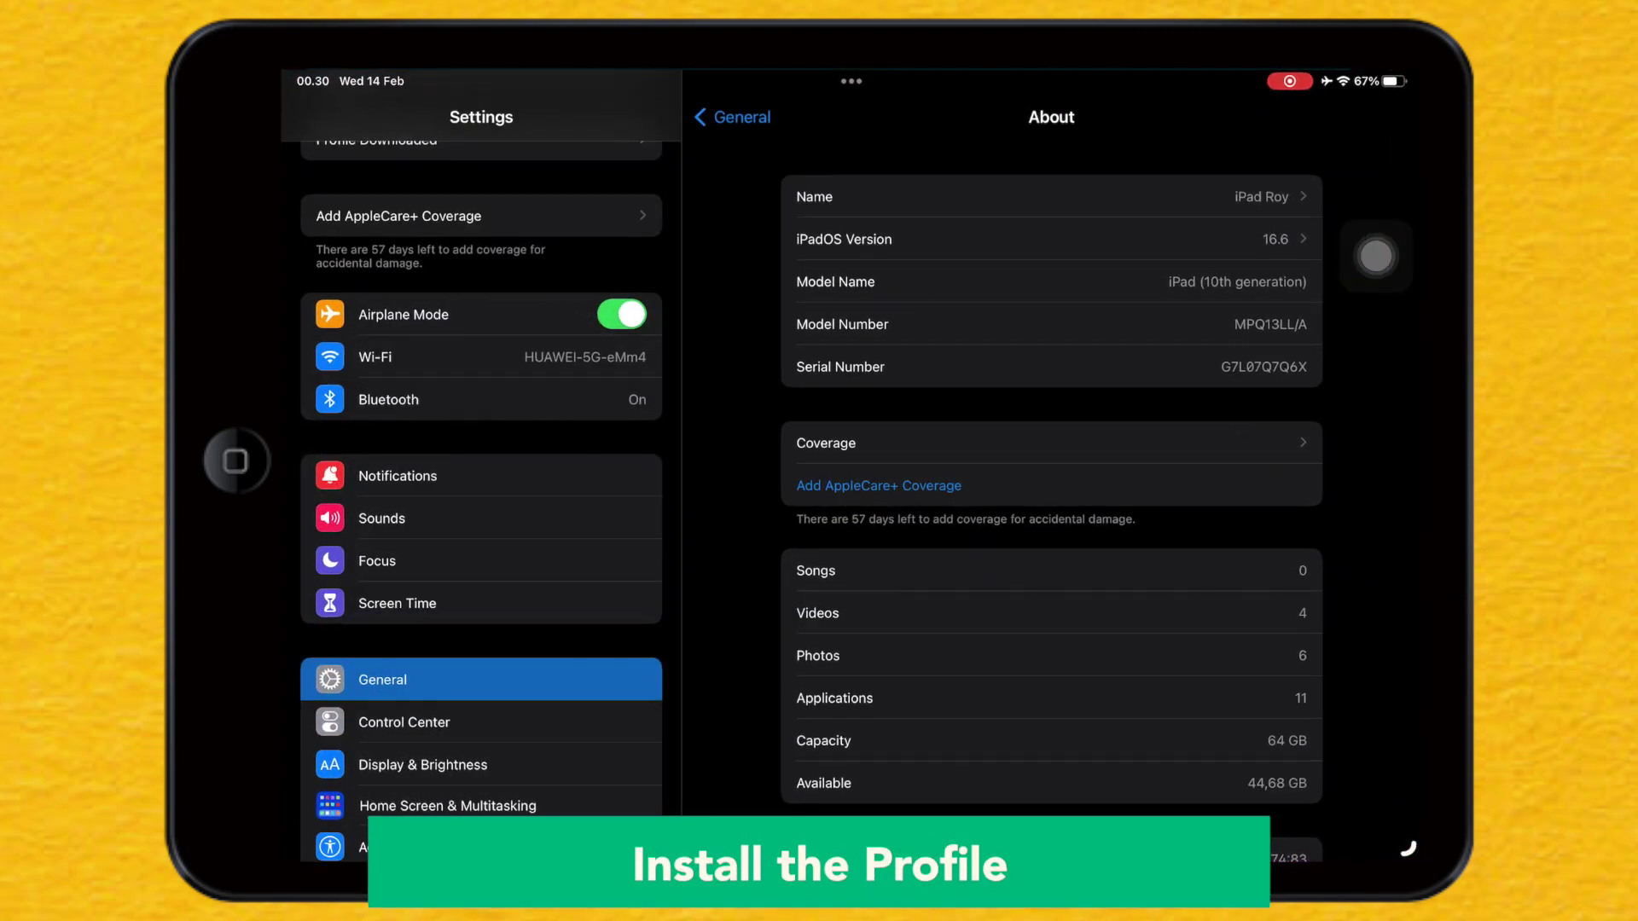
scroll(481, 385, up, 1)
click(376, 217)
click(1089, 208)
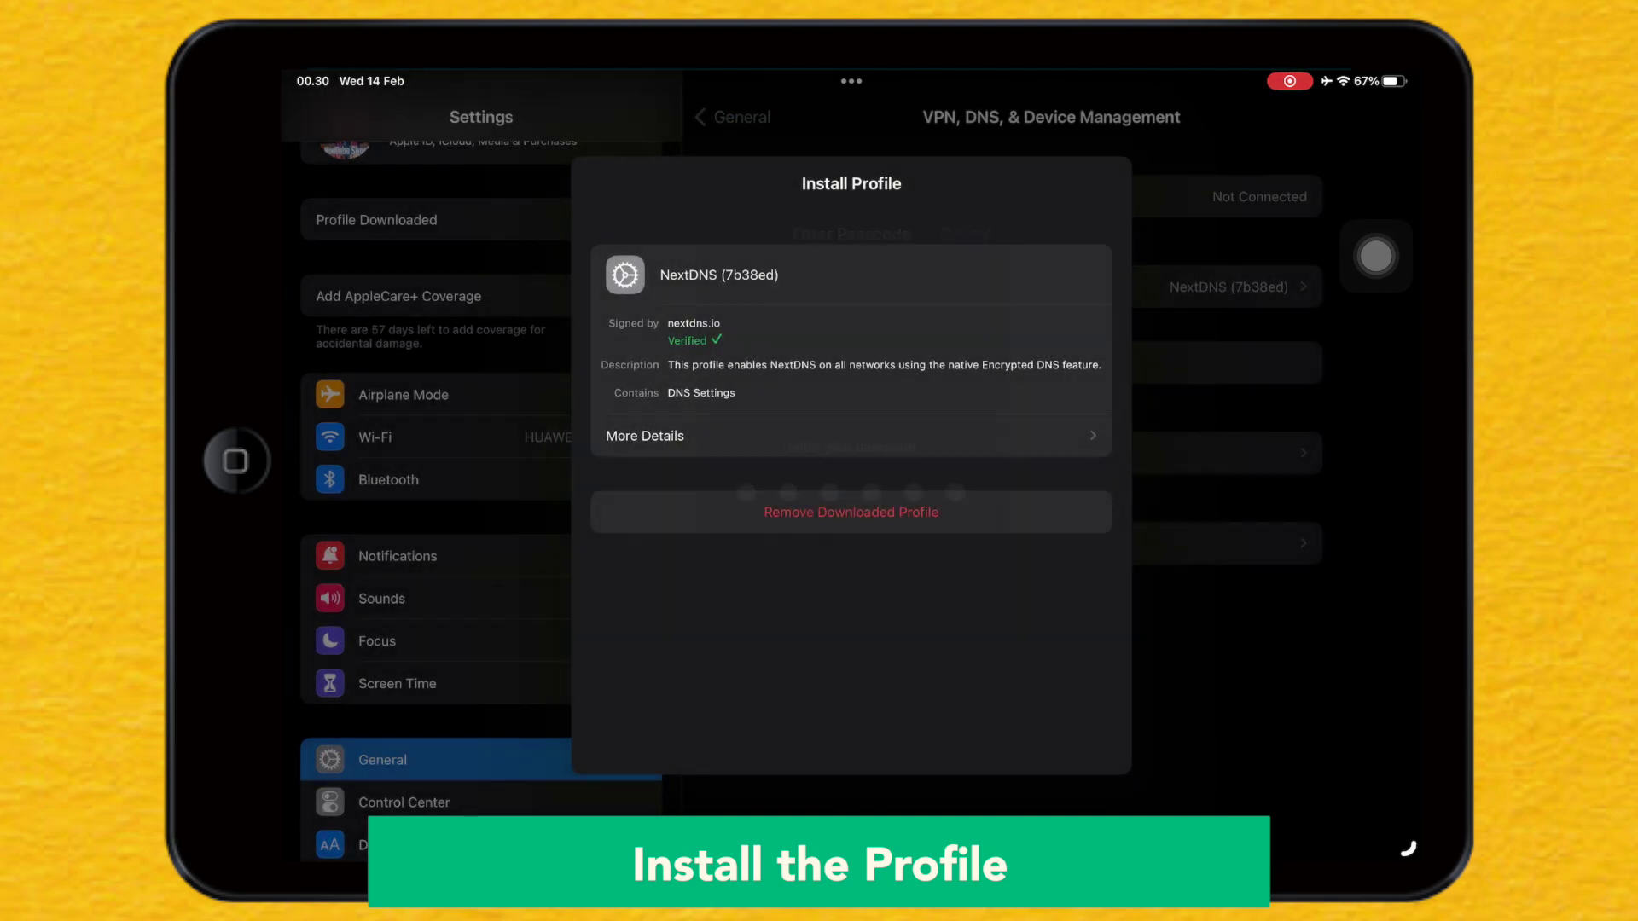
- Accept the DNS filtering warning and confirm to finish installing the profile
click(1088, 183)
click(916, 497)
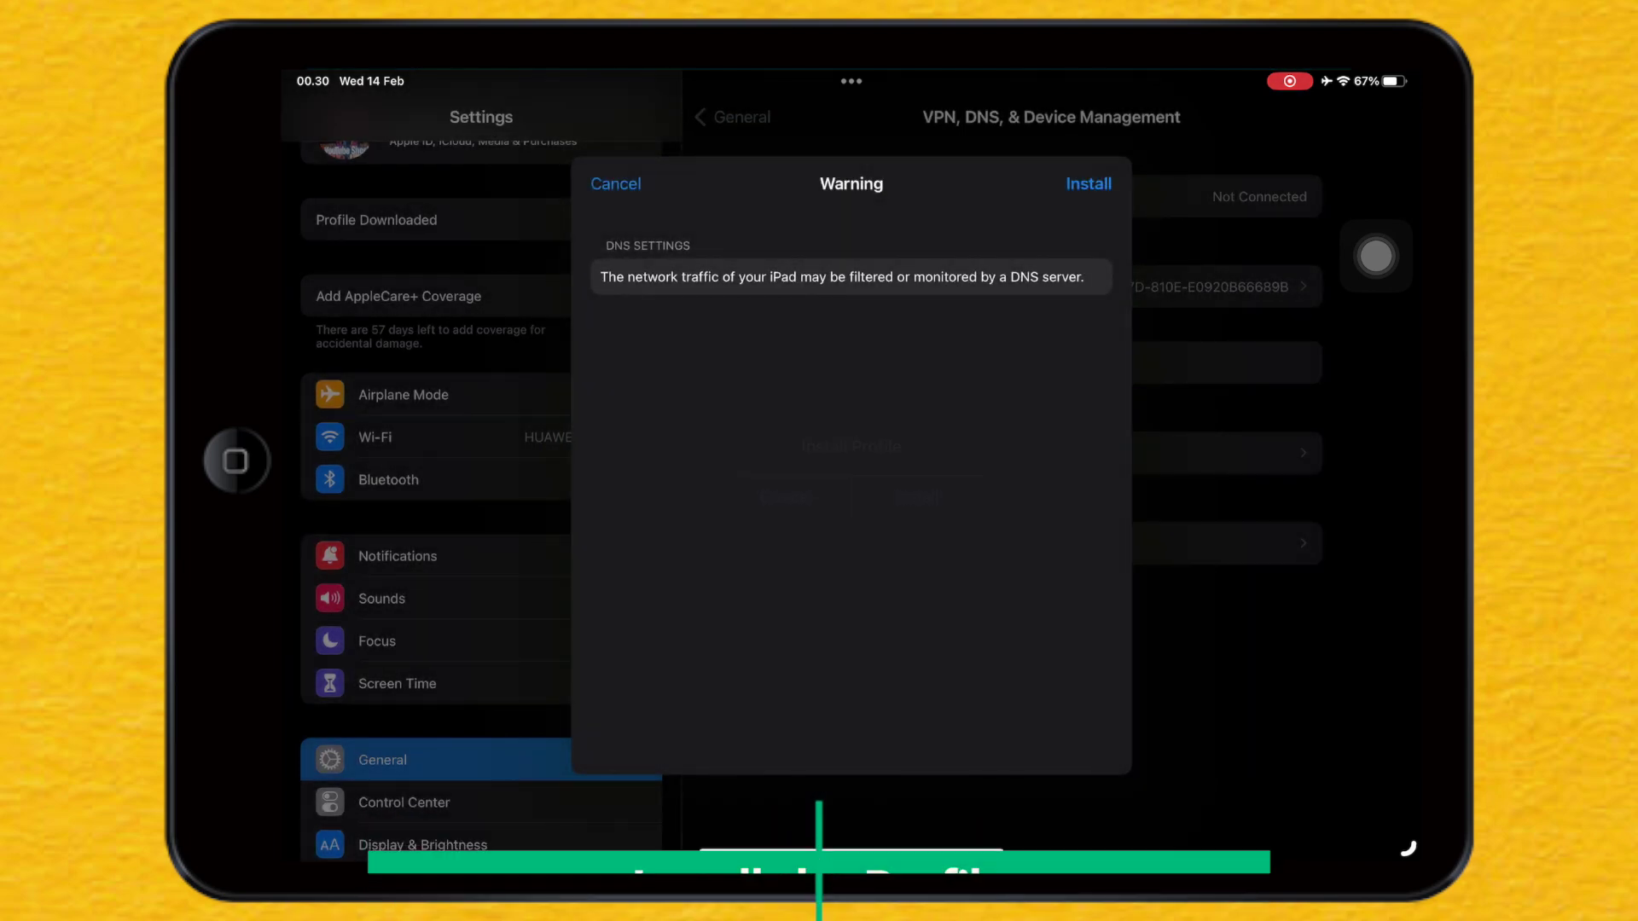
click(1089, 184)
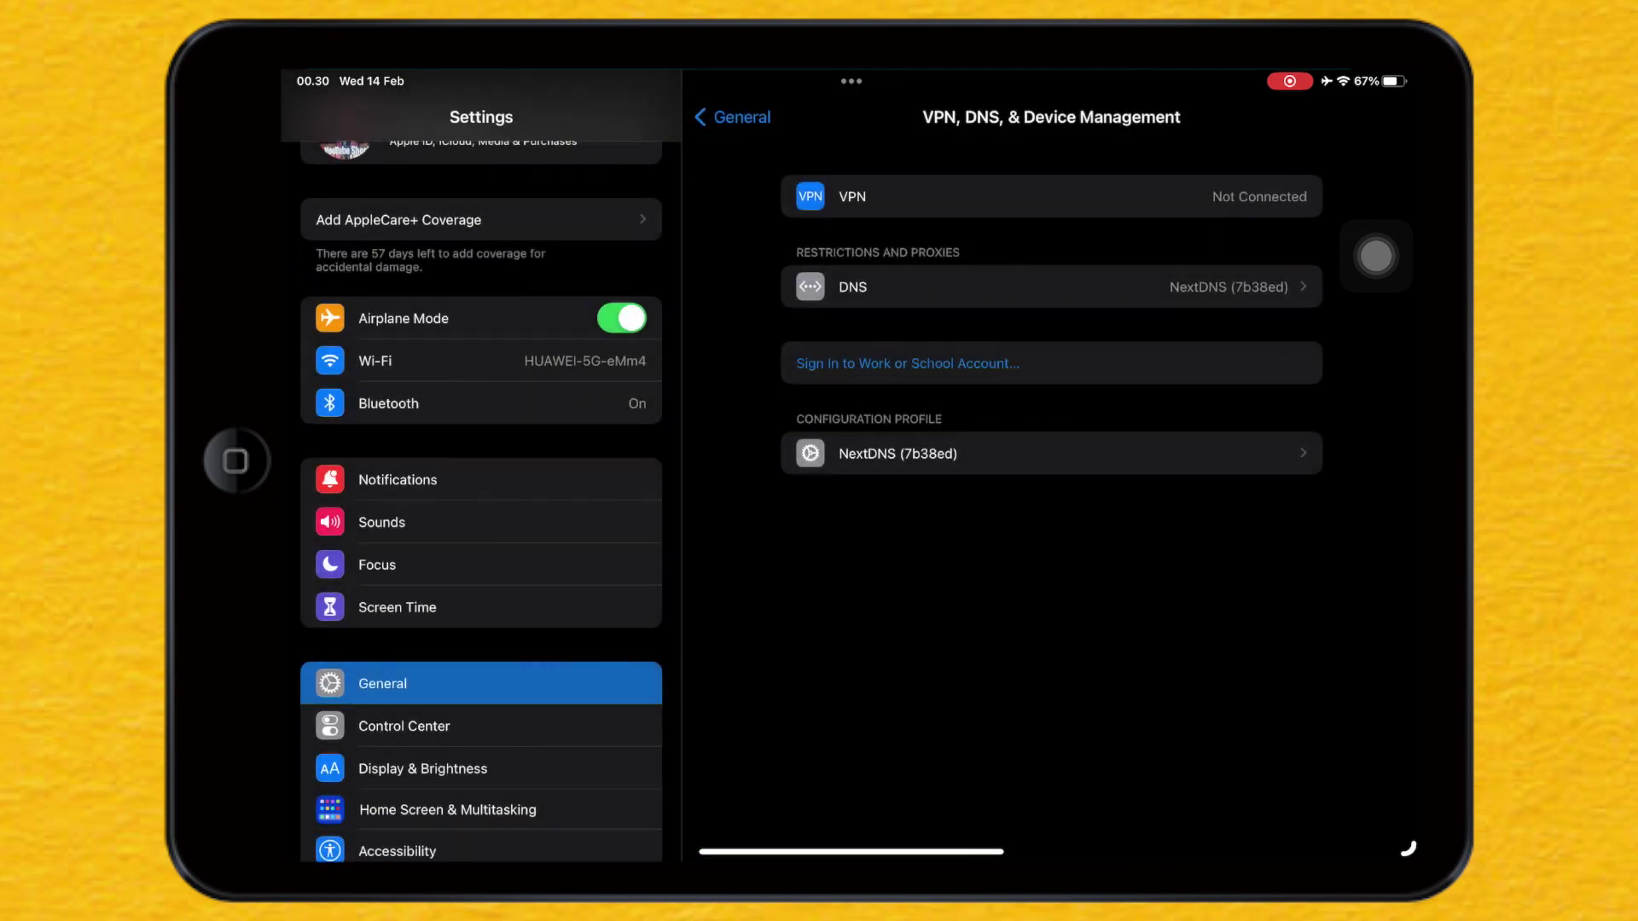
key(super+h)
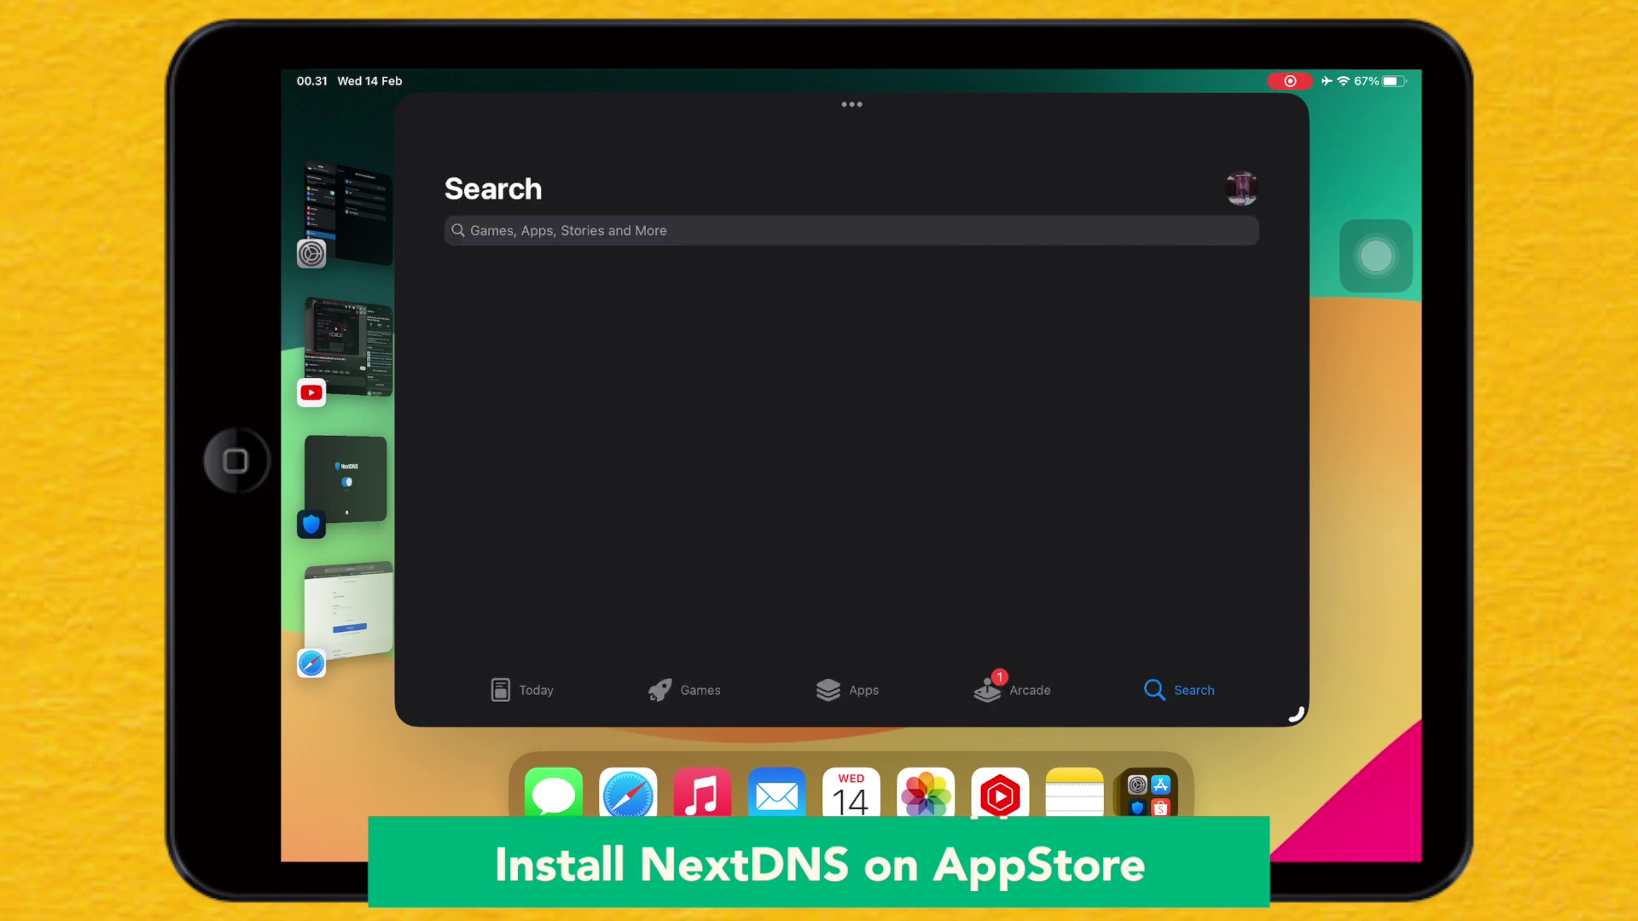
- Search the App Store for 'nextdns', fixing the misspelled term
click(639, 230)
text(extds)
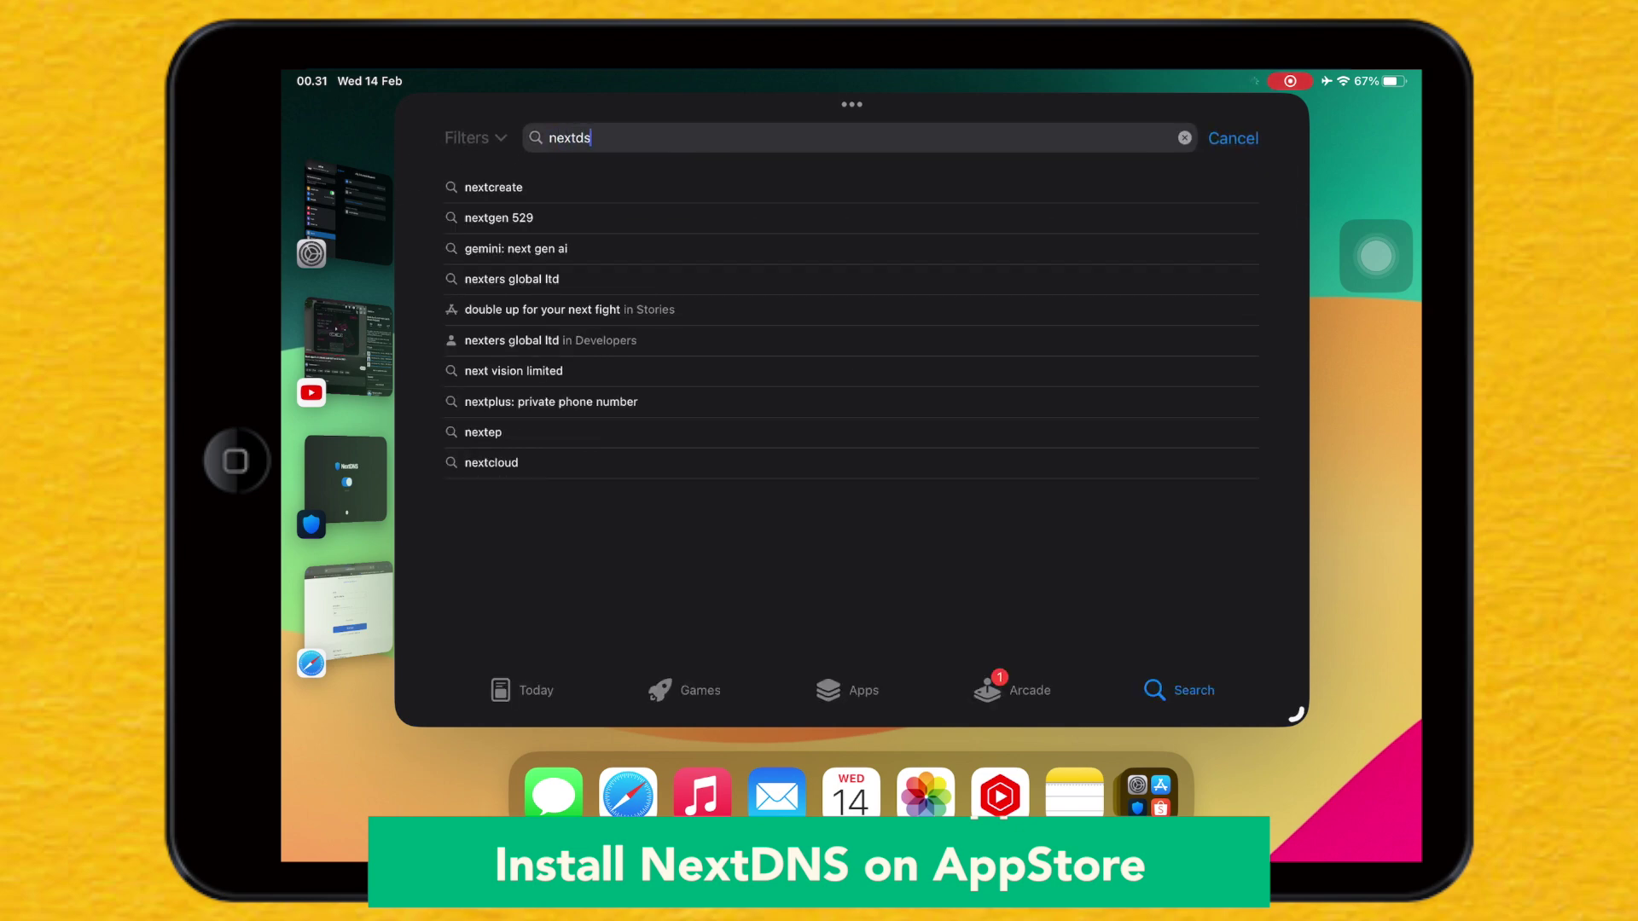
key(BackSpace)
text(ns)
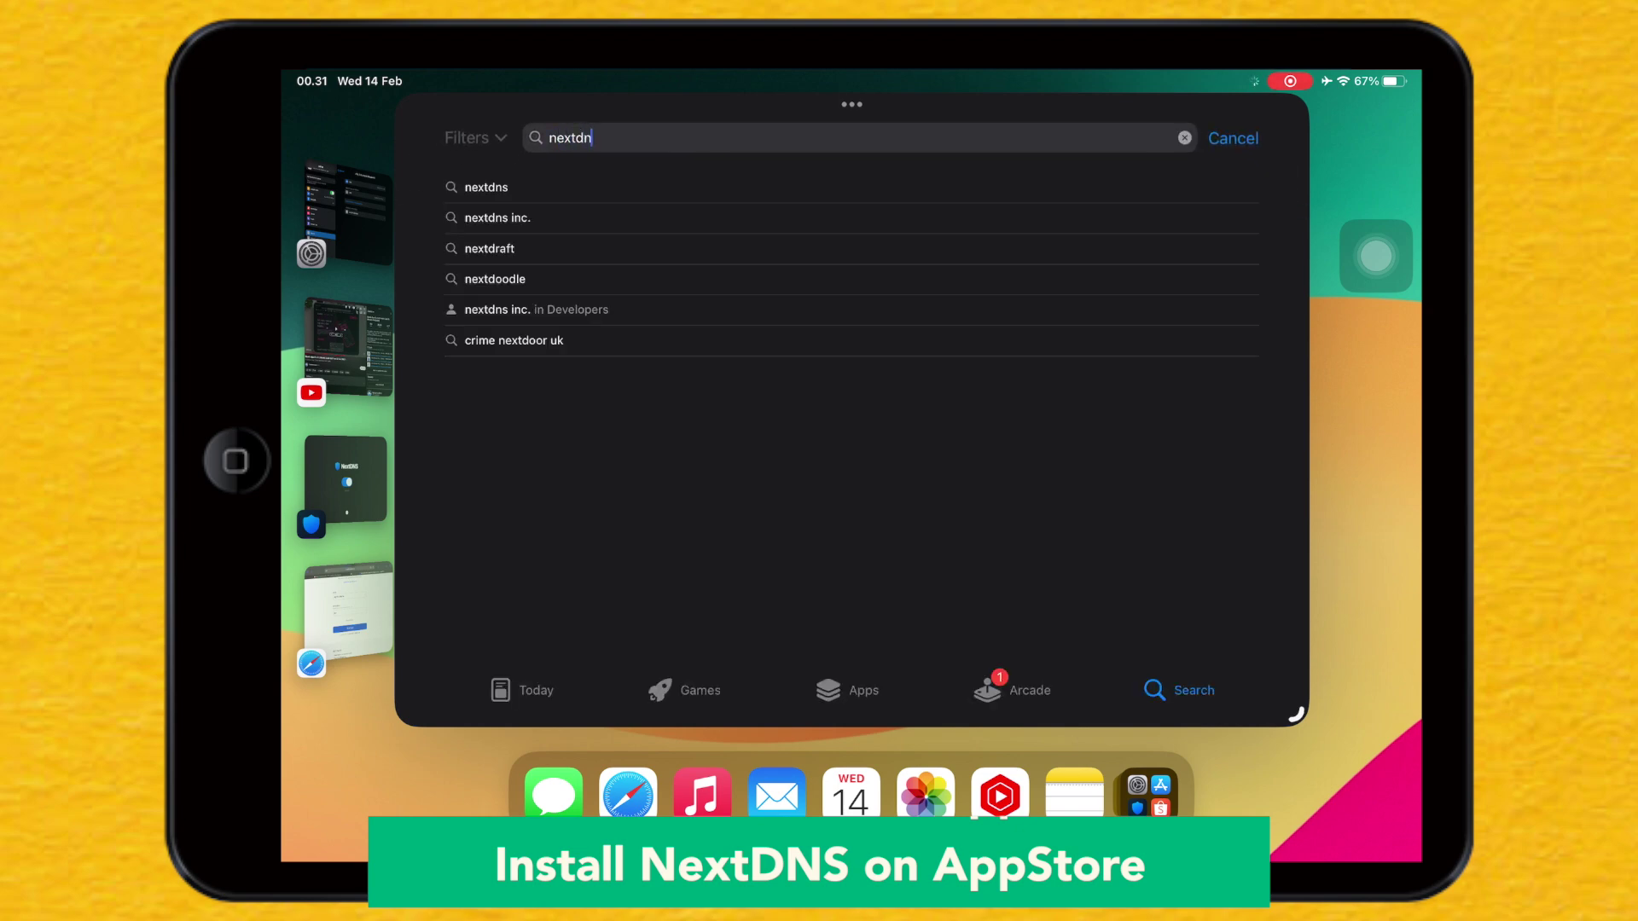
key(Return)
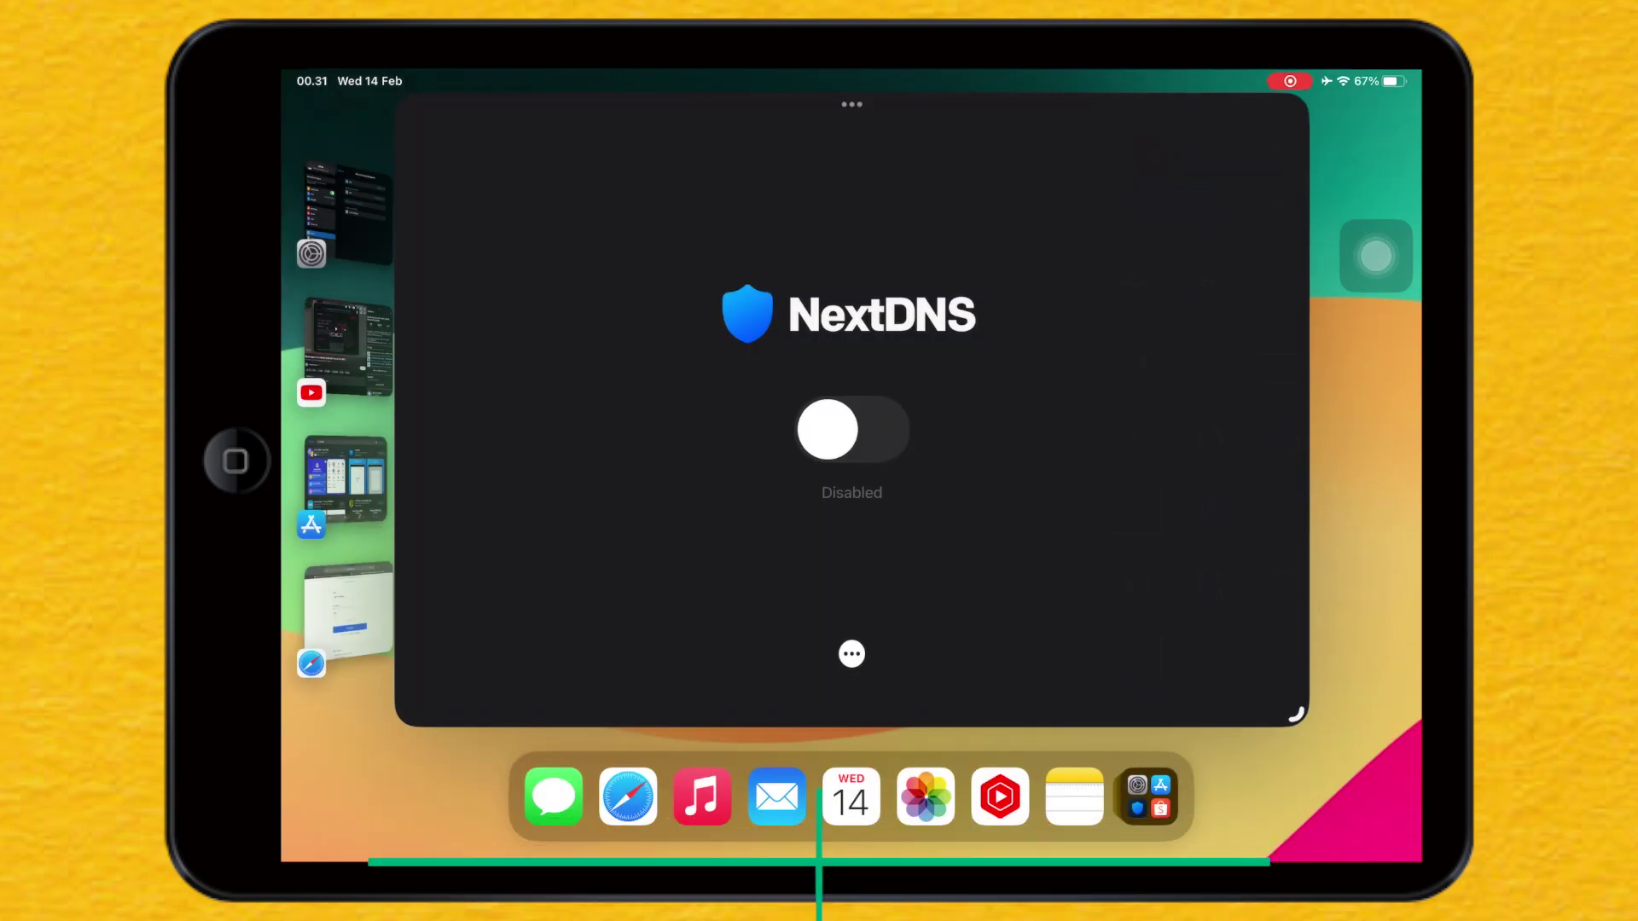
- Switch NextDNS on and keep NextDNS (7b38ed) selected as the DNS setting
click(852, 431)
click(851, 445)
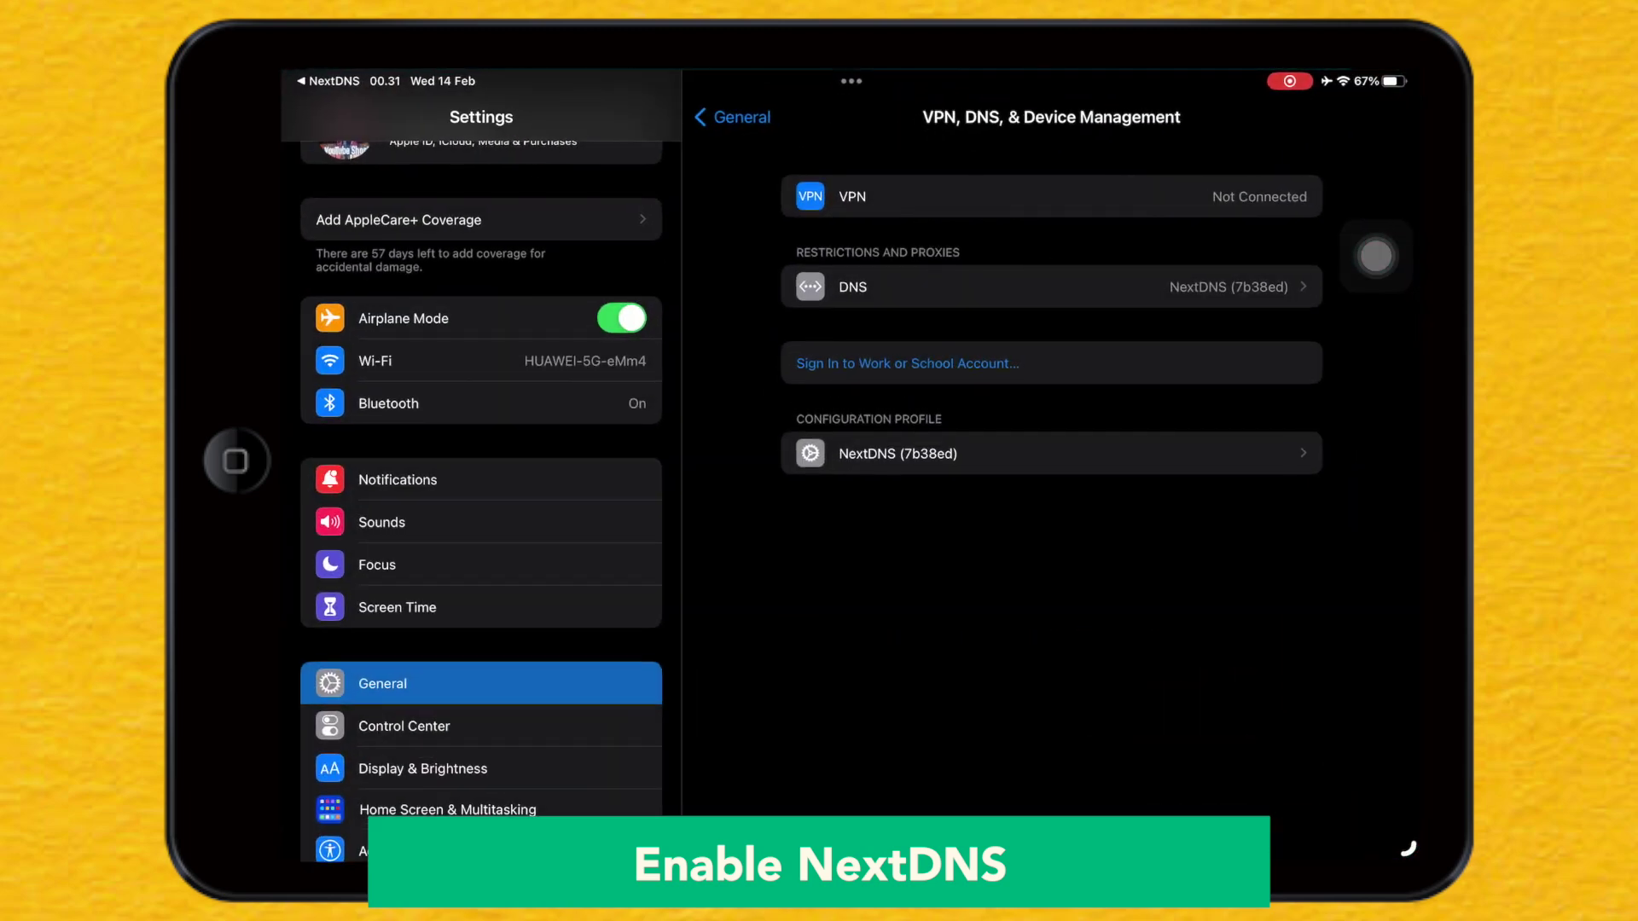
click(1049, 287)
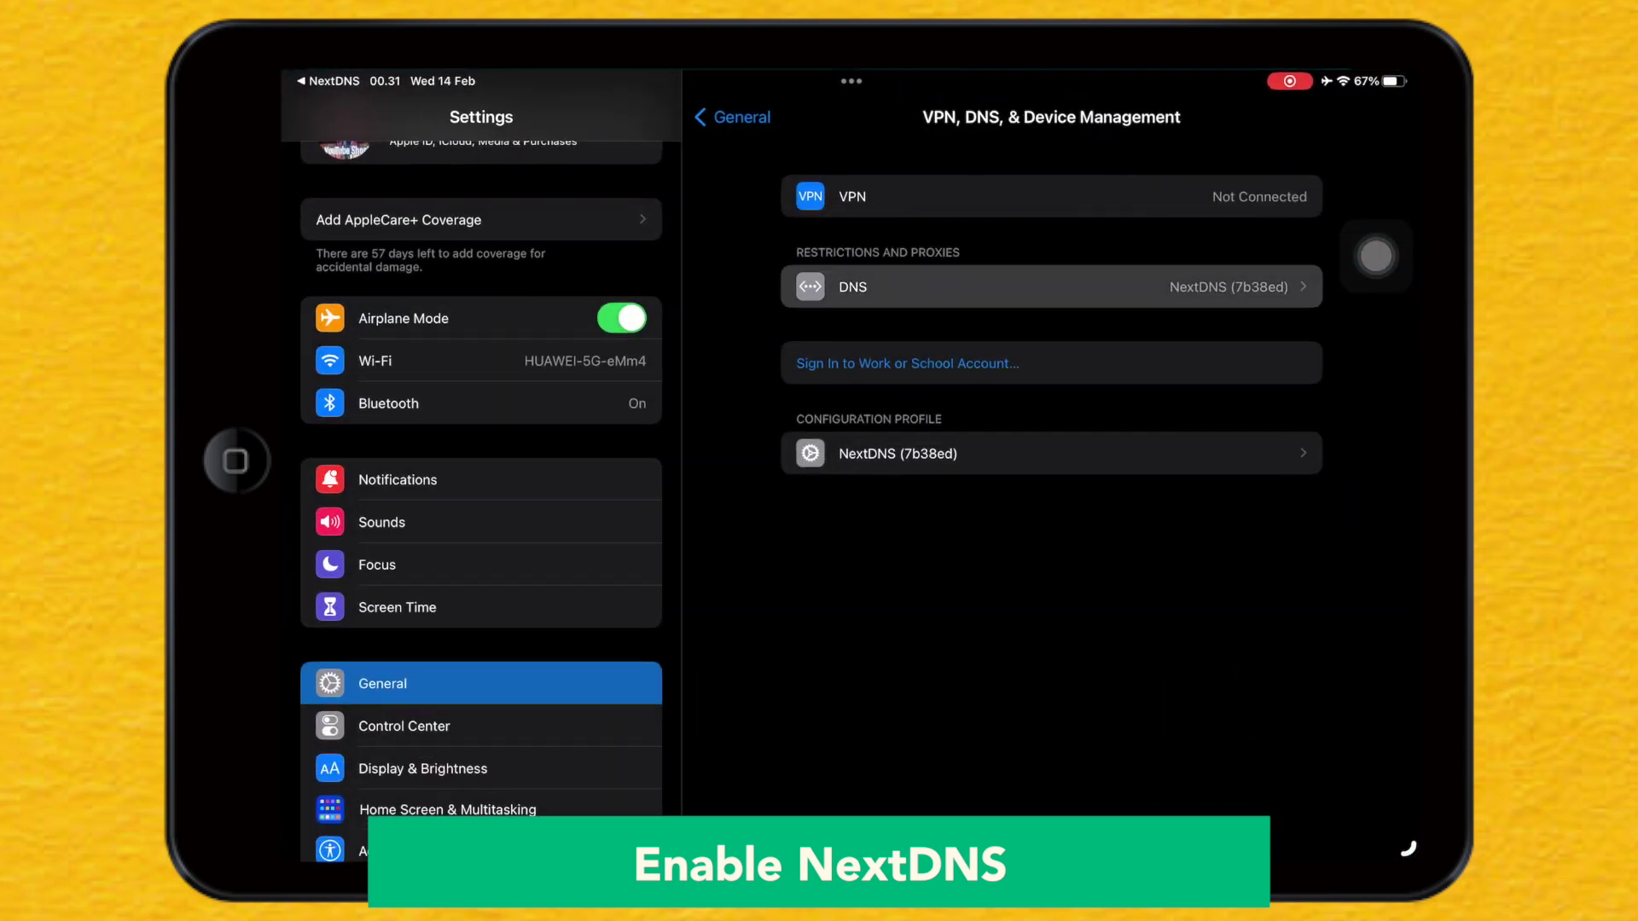
click(1050, 360)
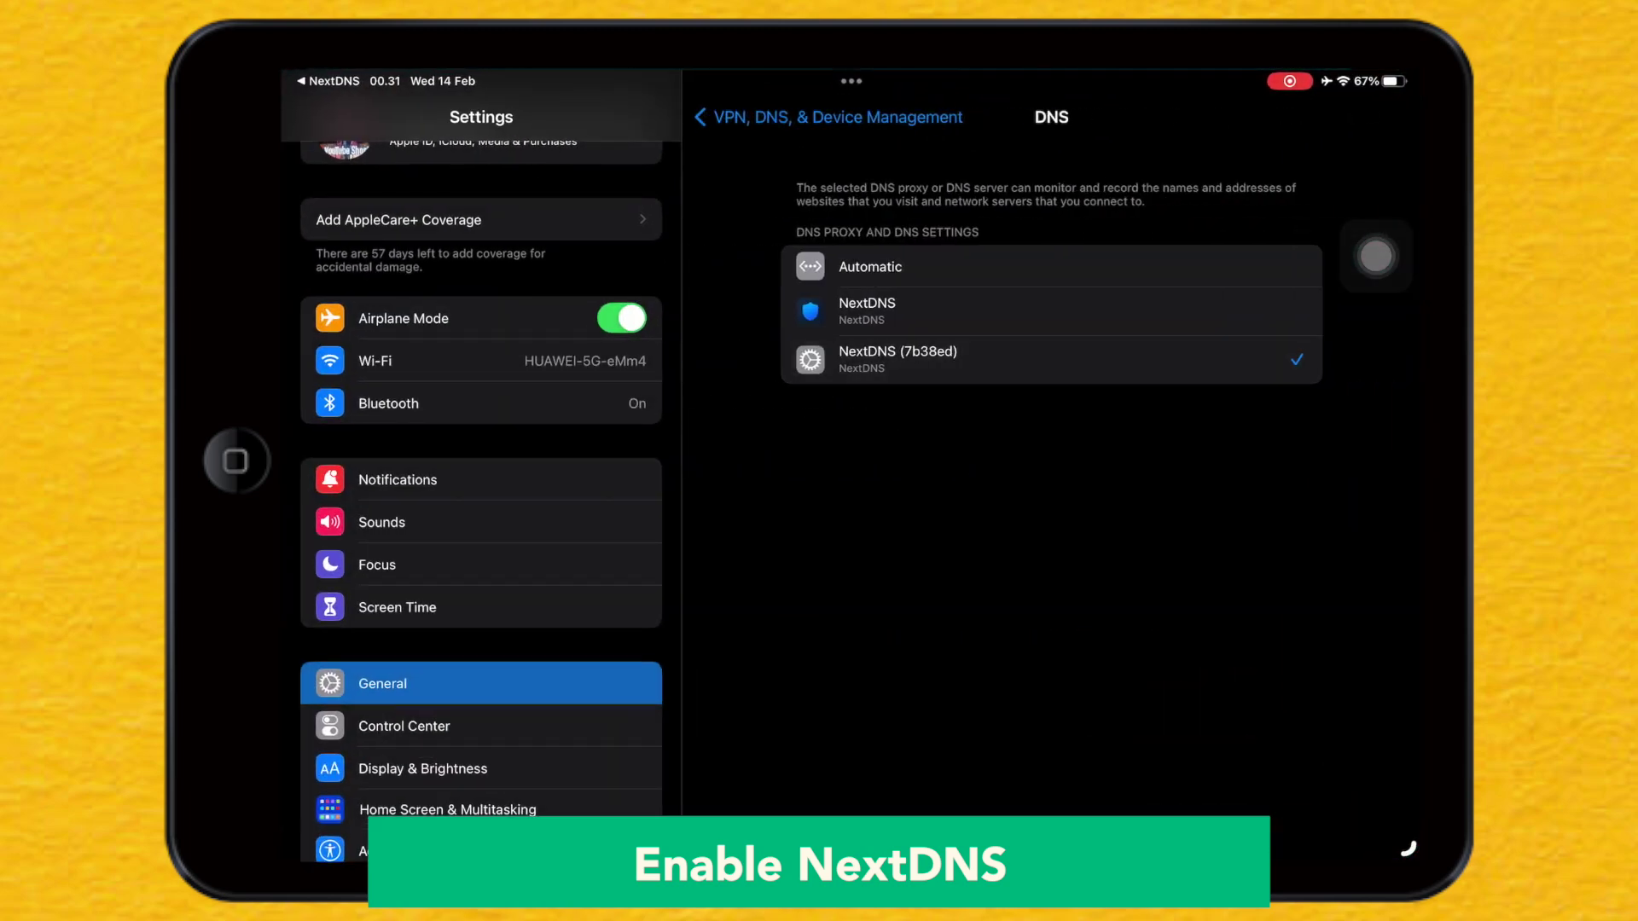
key(super+h)
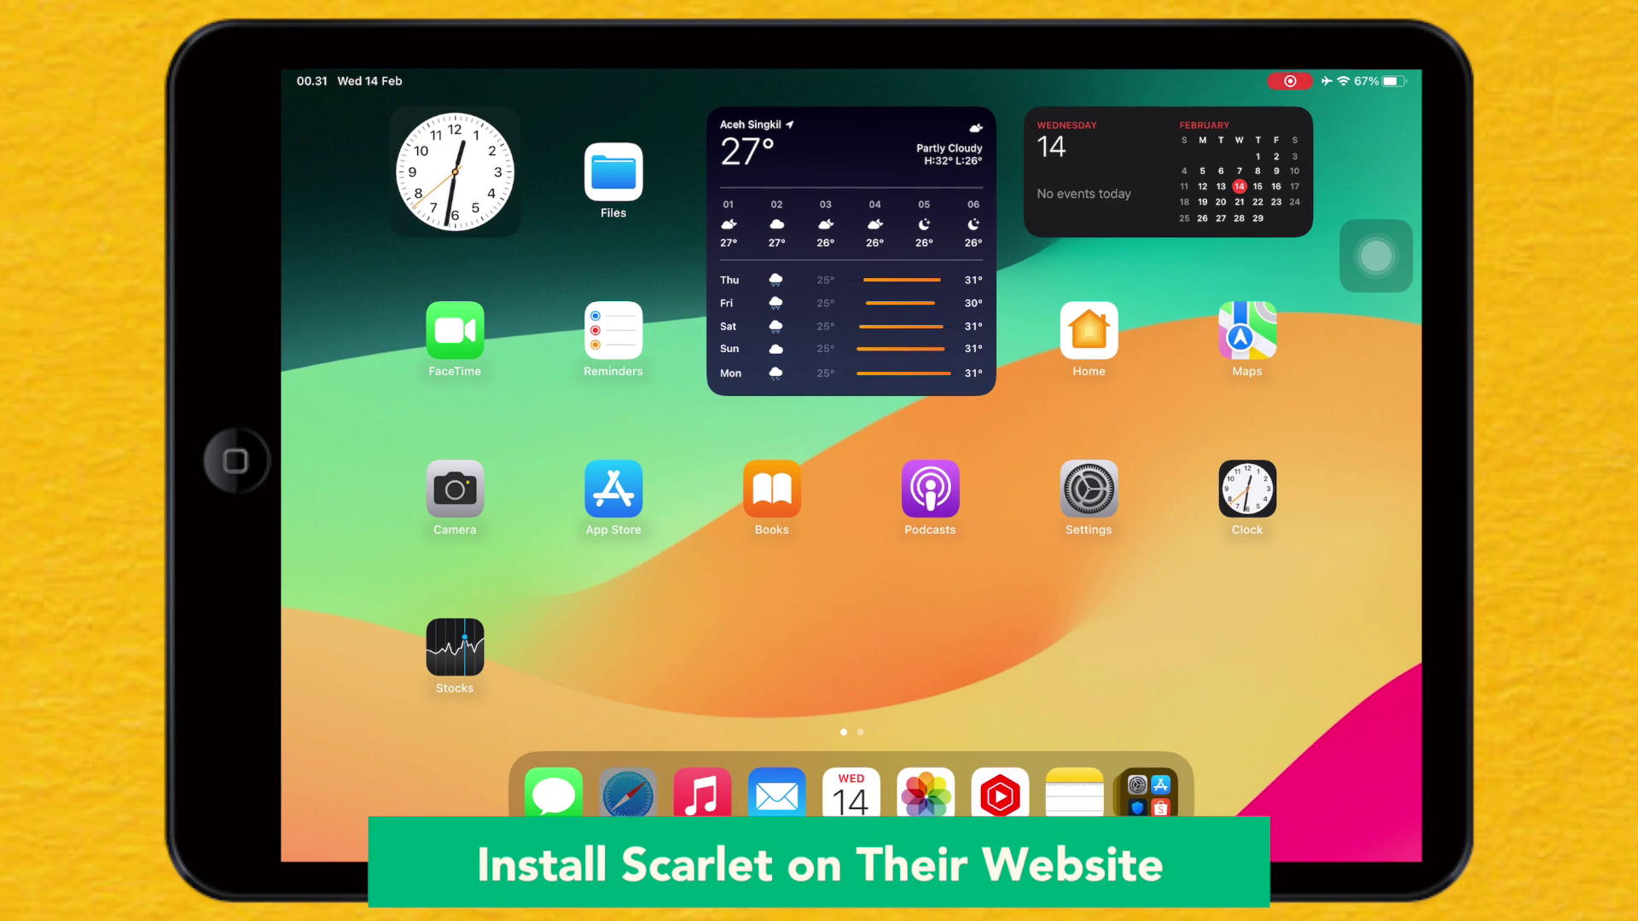
- Load usescarlet.com in Safari and bring up Scarlet's install options
key(super+l)
text(usescarlet.com)
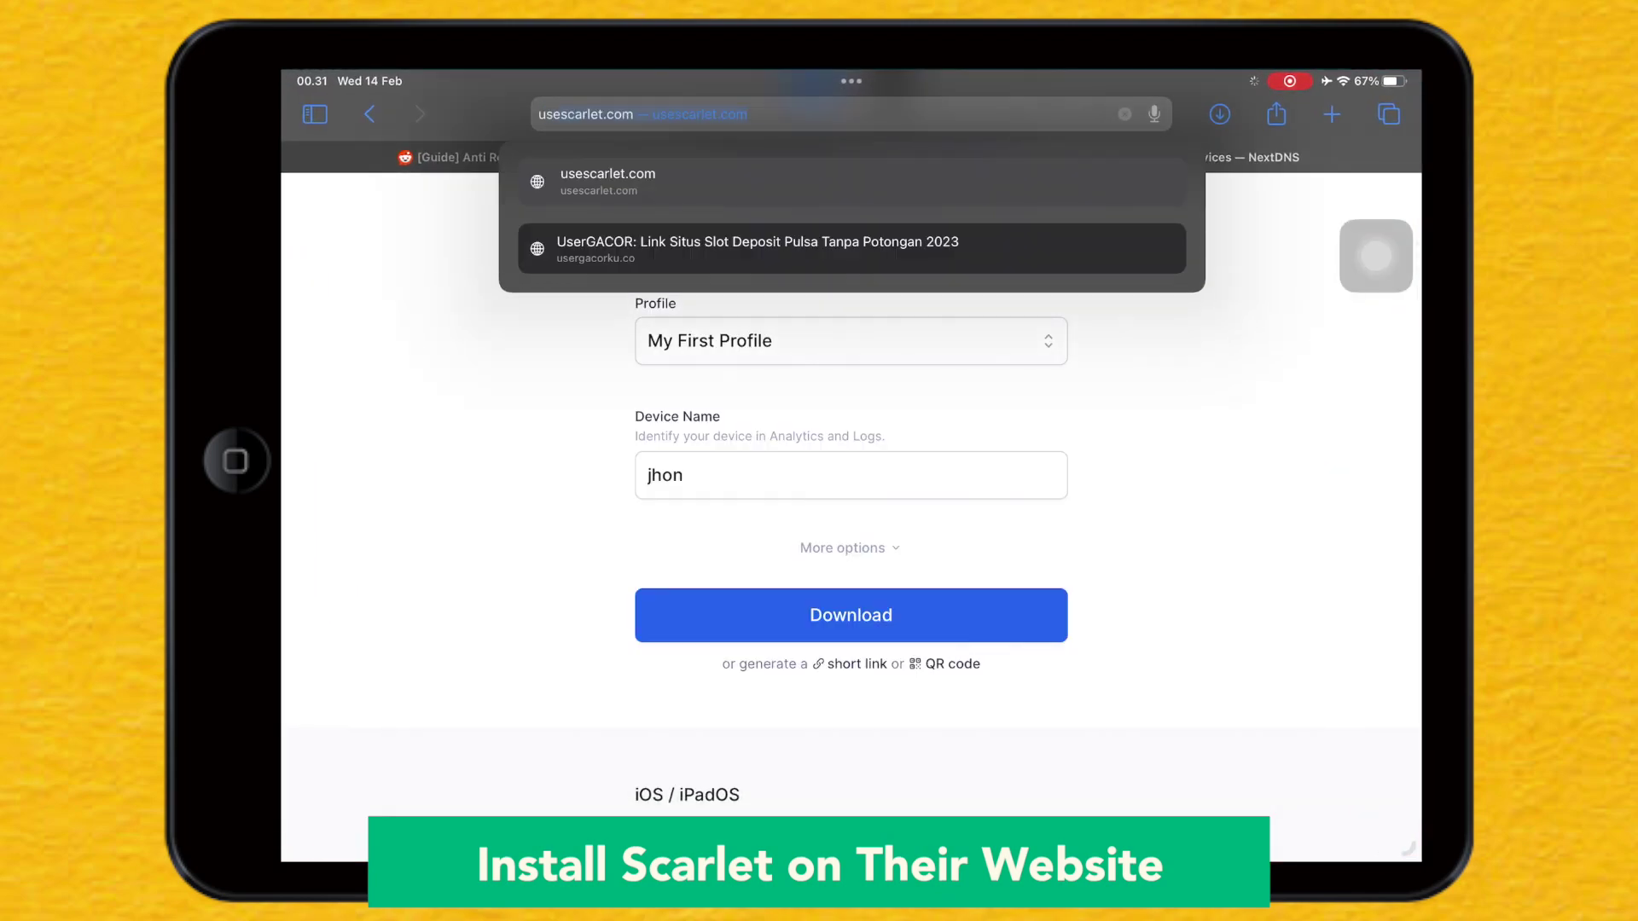
key(Return)
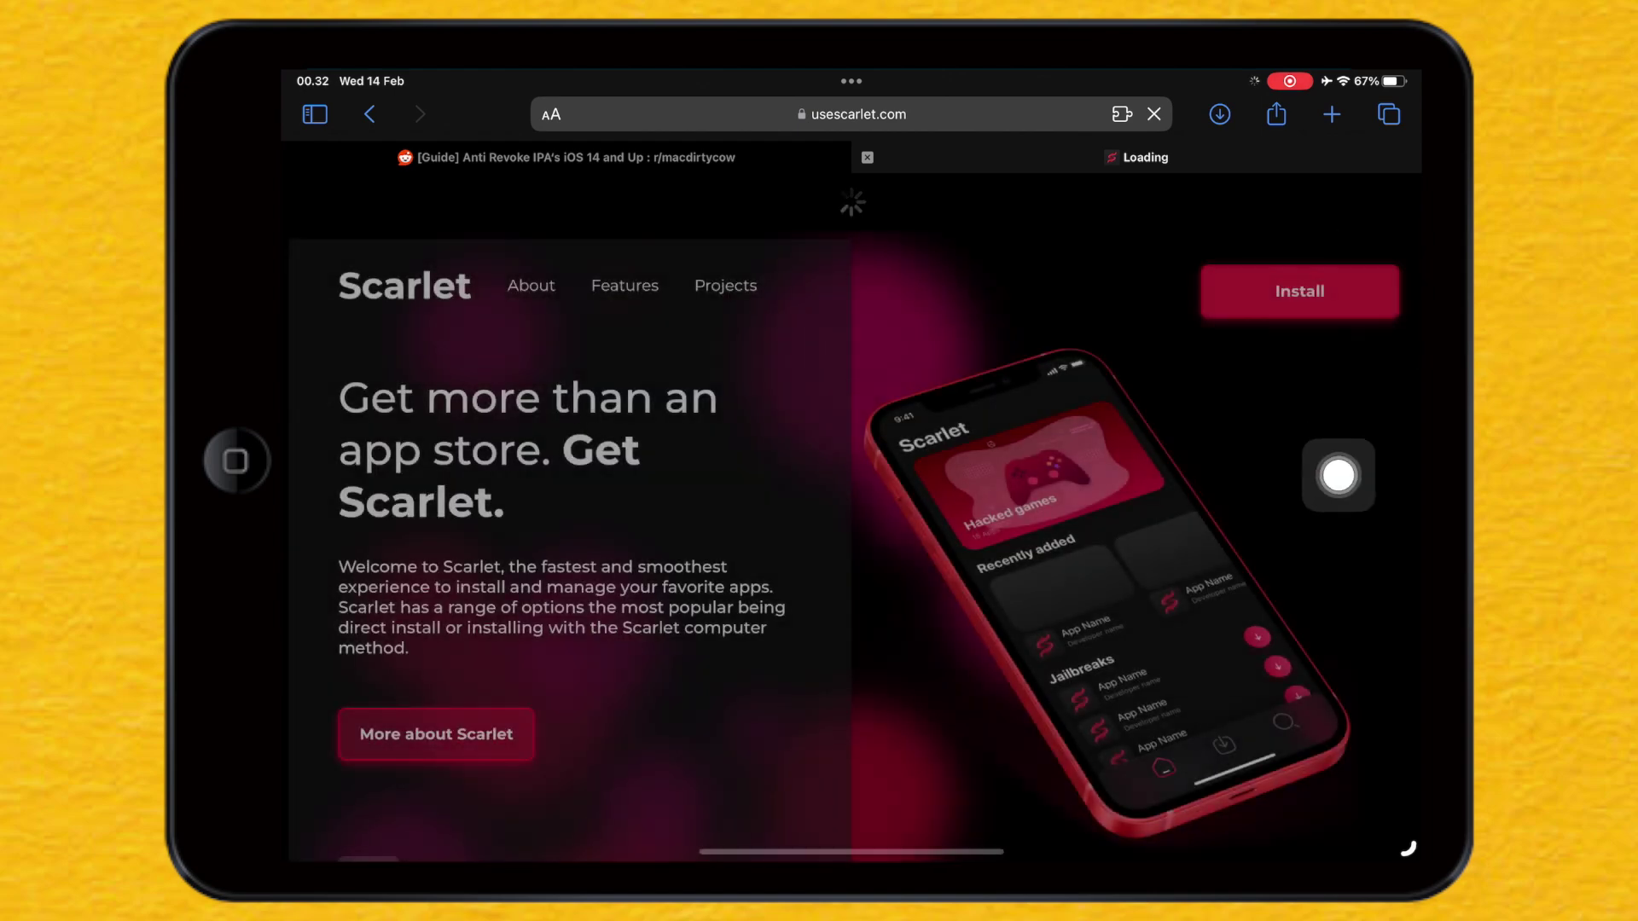
scroll(851, 512, down, 10)
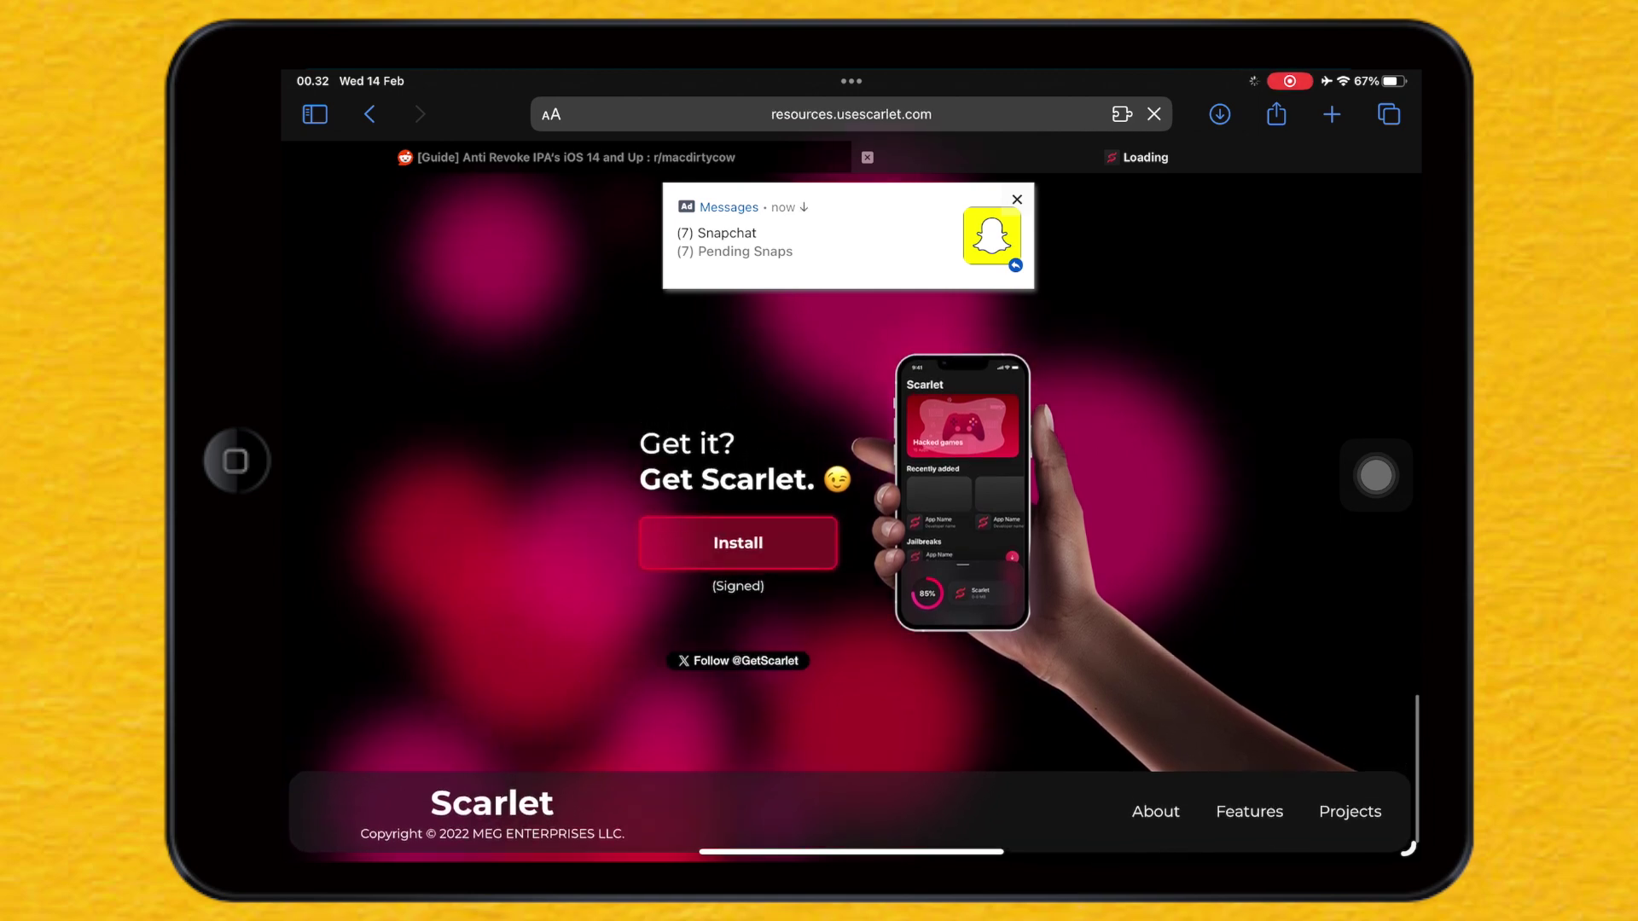
click(738, 544)
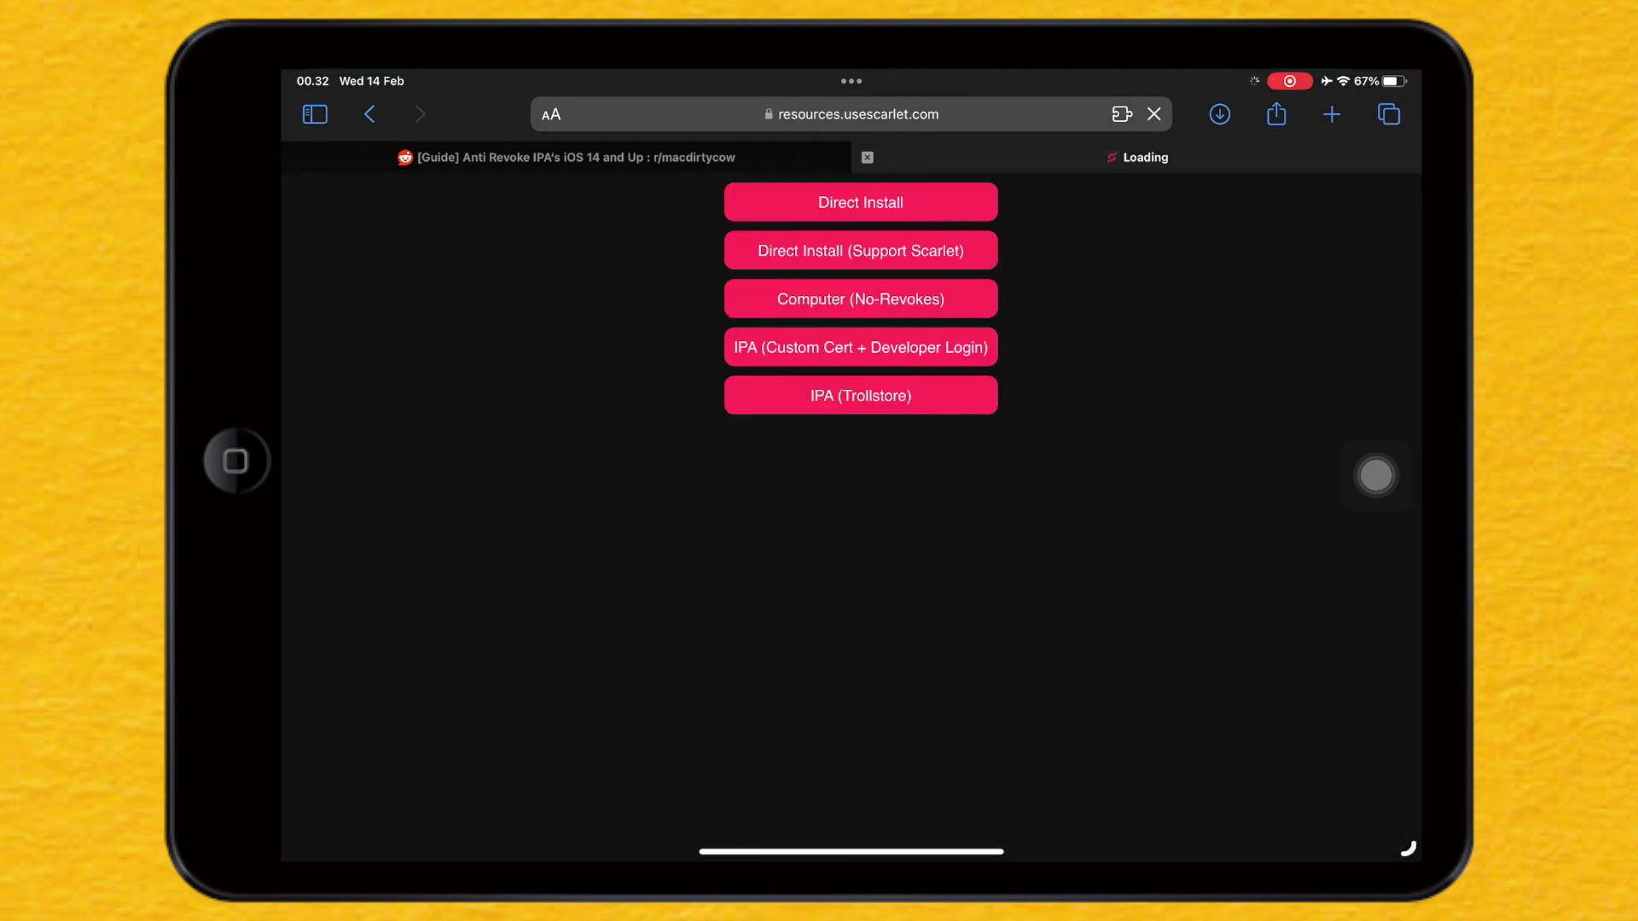
- Choose Direct Install and accept both Scarlet installation prompts
click(860, 202)
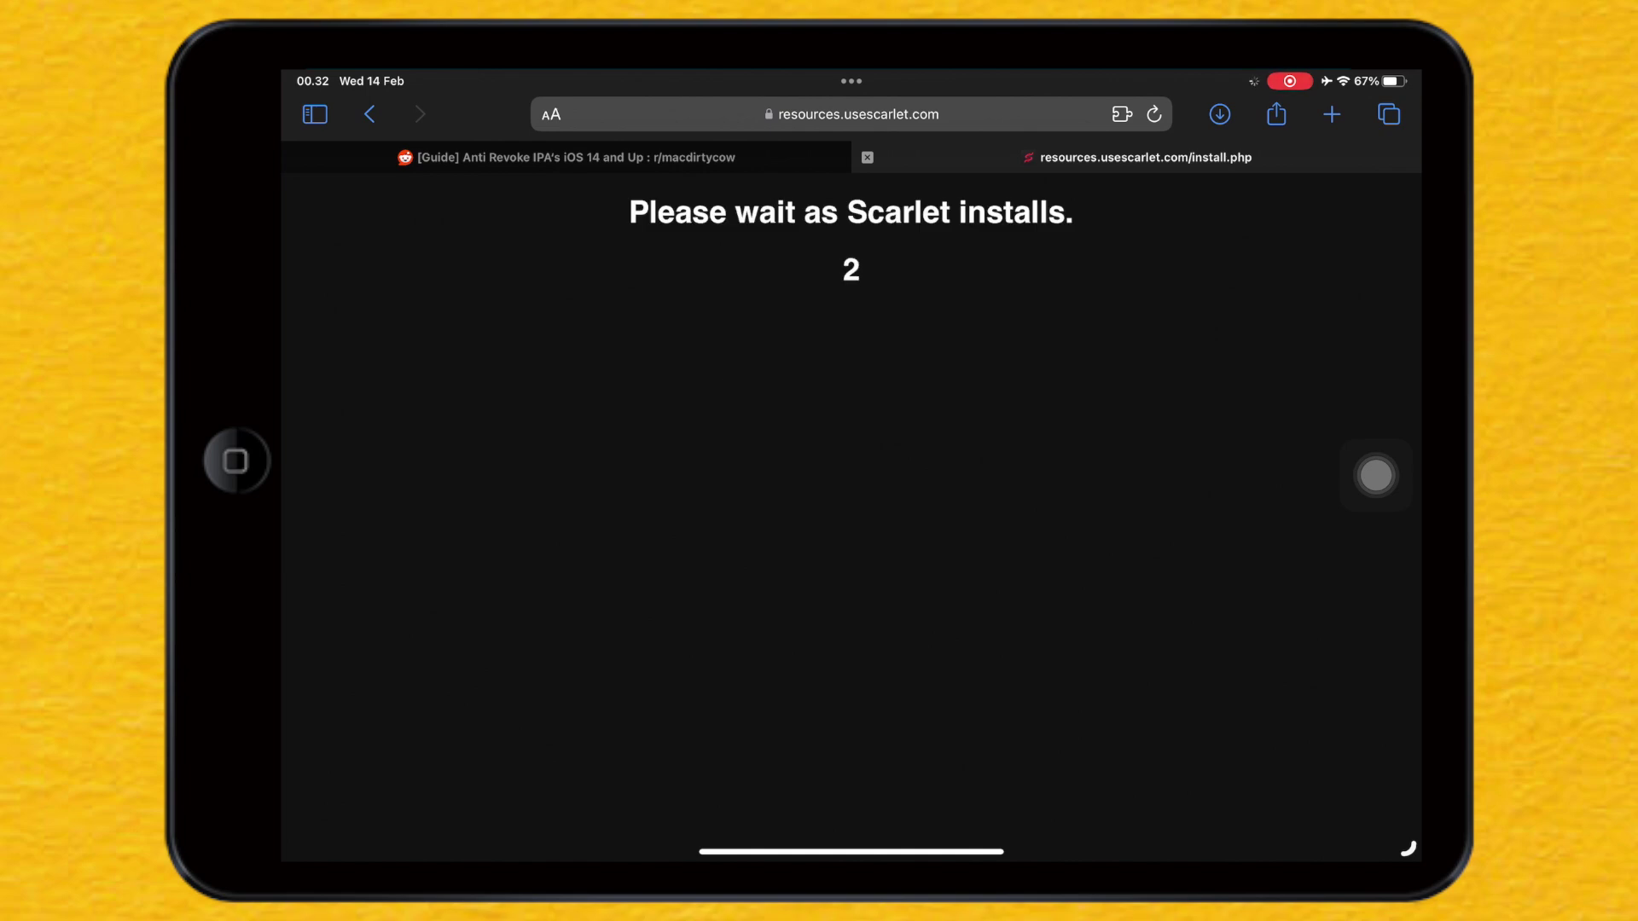
click(1024, 533)
click(915, 494)
- Launch Scarlet from home page 2, confirm its Scarlet Repo, then close it
drag(851, 852, 852, 513)
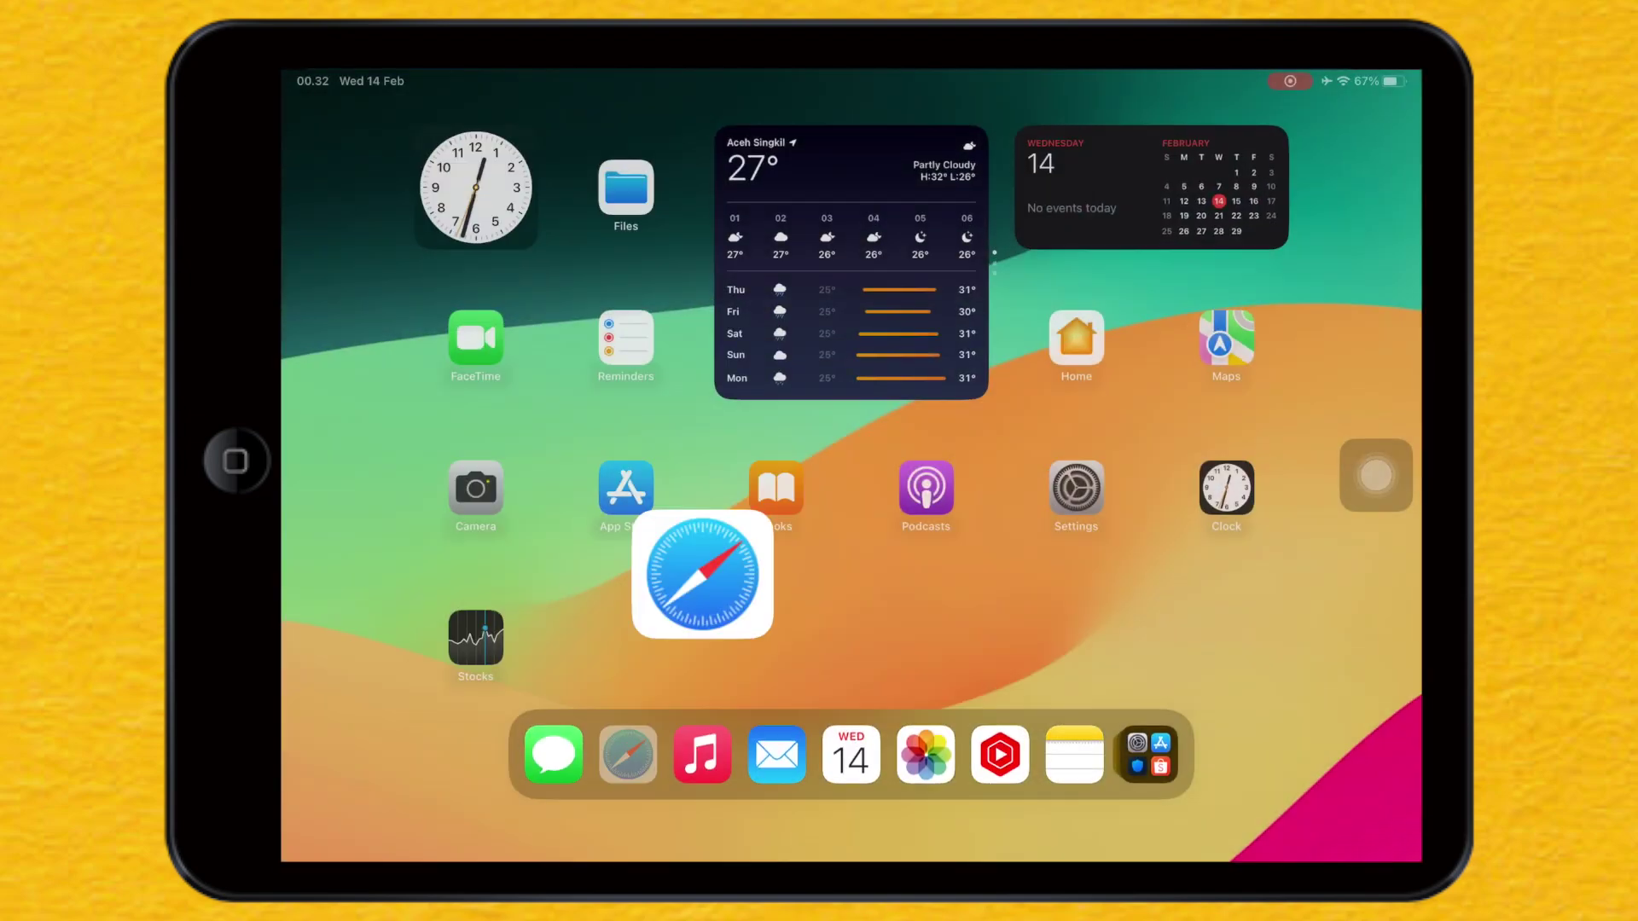
drag(1088, 614, 576, 615)
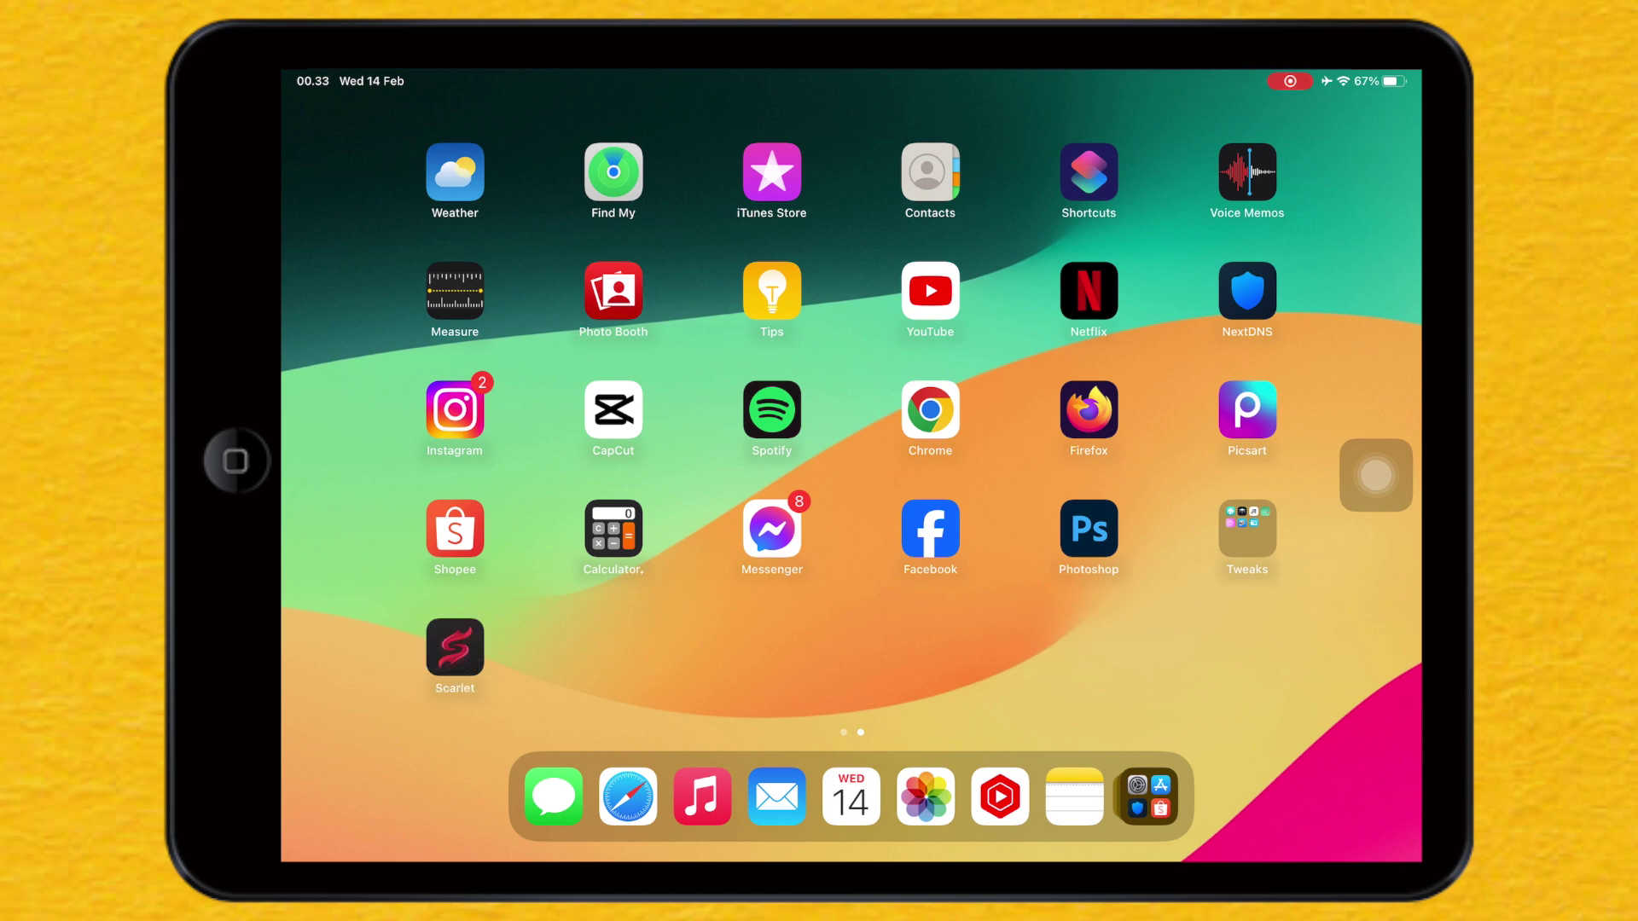
click(455, 648)
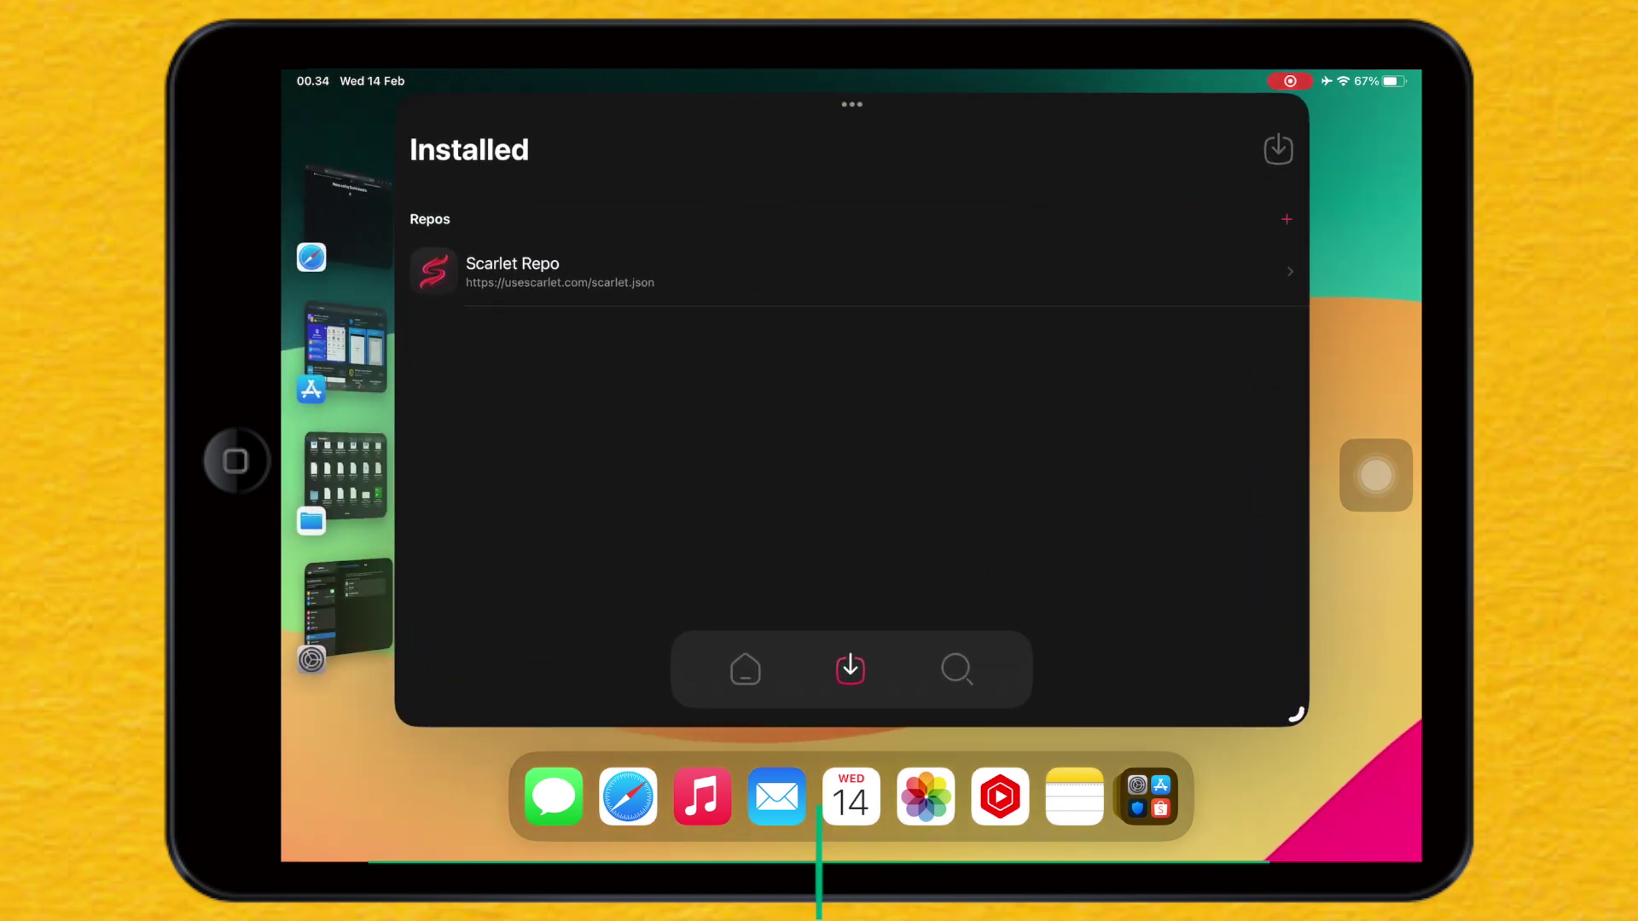
drag(819, 855, 819, 576)
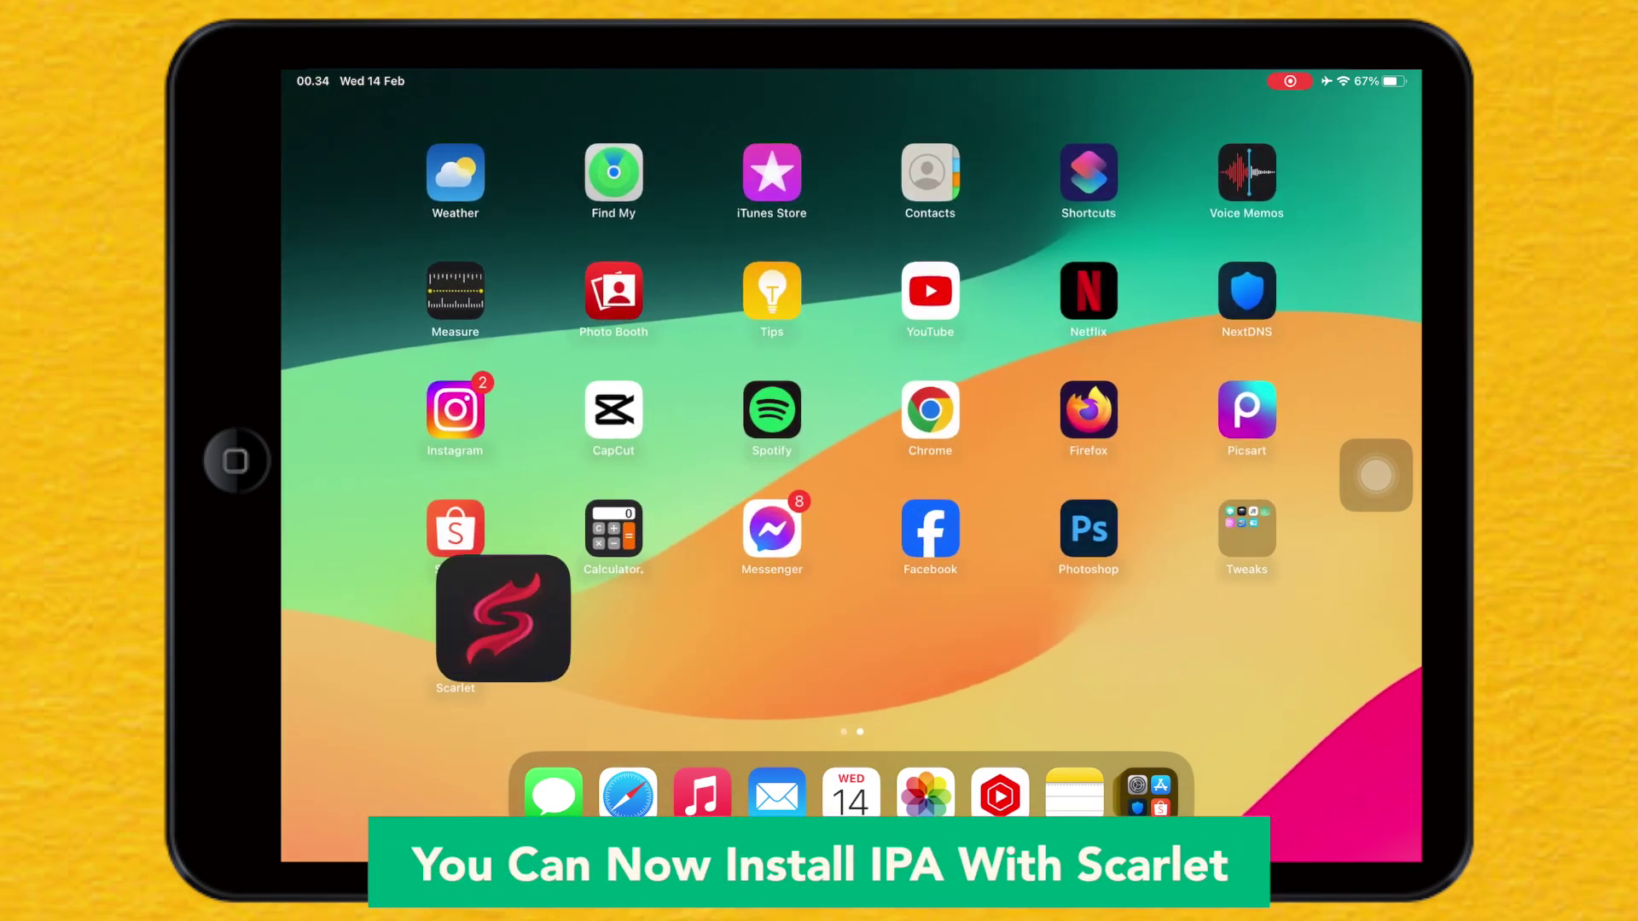